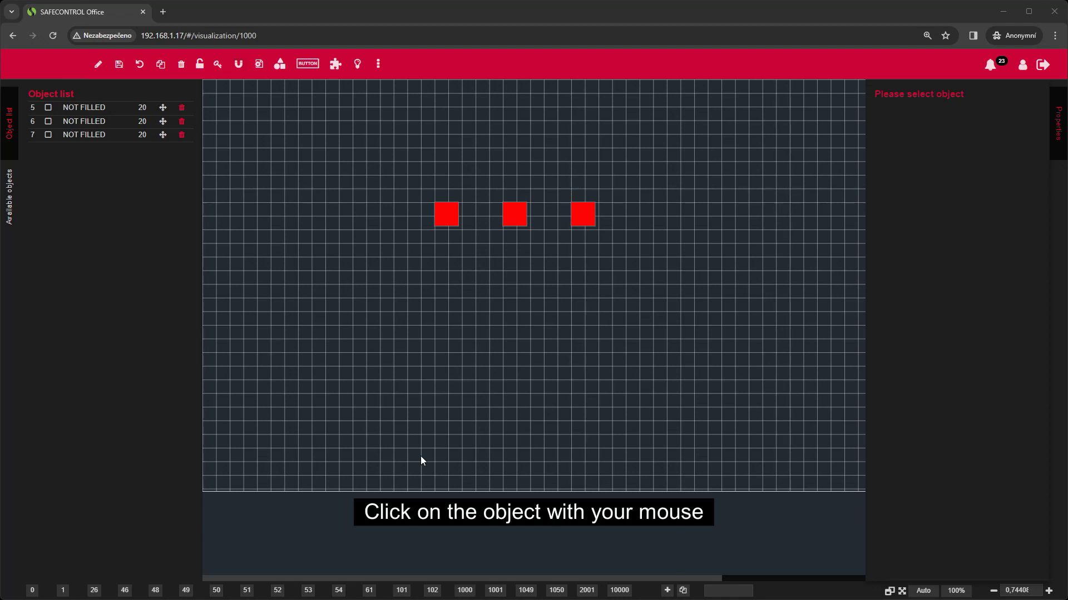
Select each of the three red squares individually on the canvas, going from the leftmost to the rightmost
{"action": "left_click", "coordinate": [449, 214]}
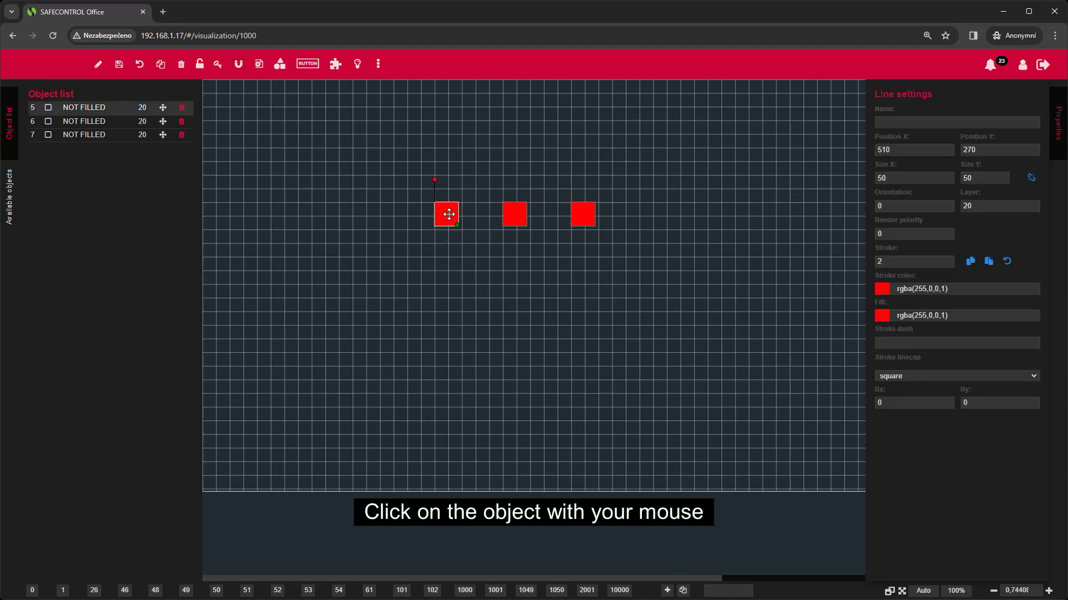
{"action": "left_click", "coordinate": [515, 214]}
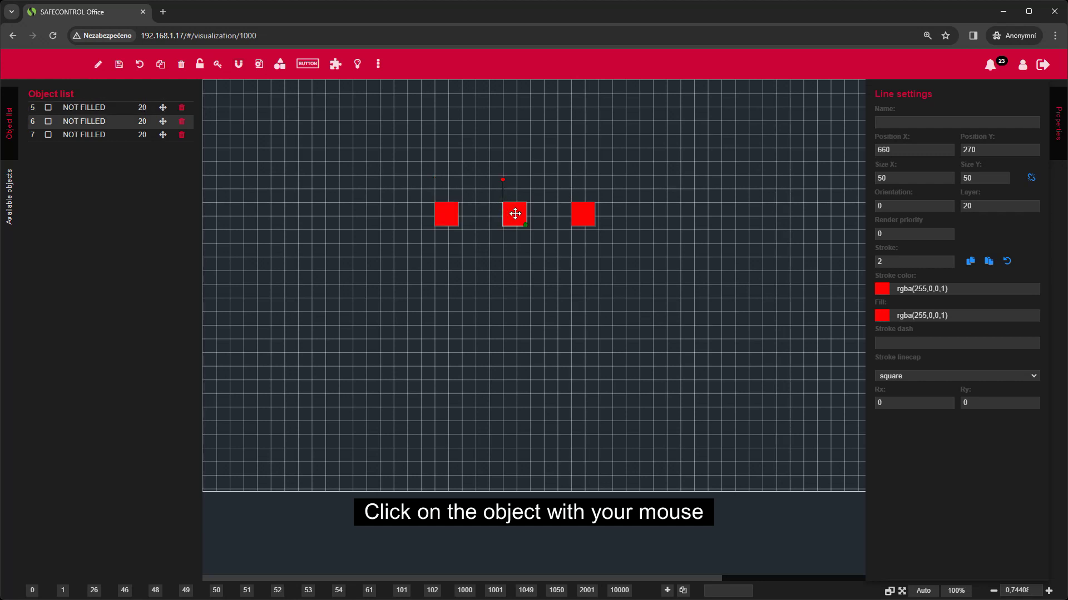
{"action": "left_click", "coordinate": [581, 215]}
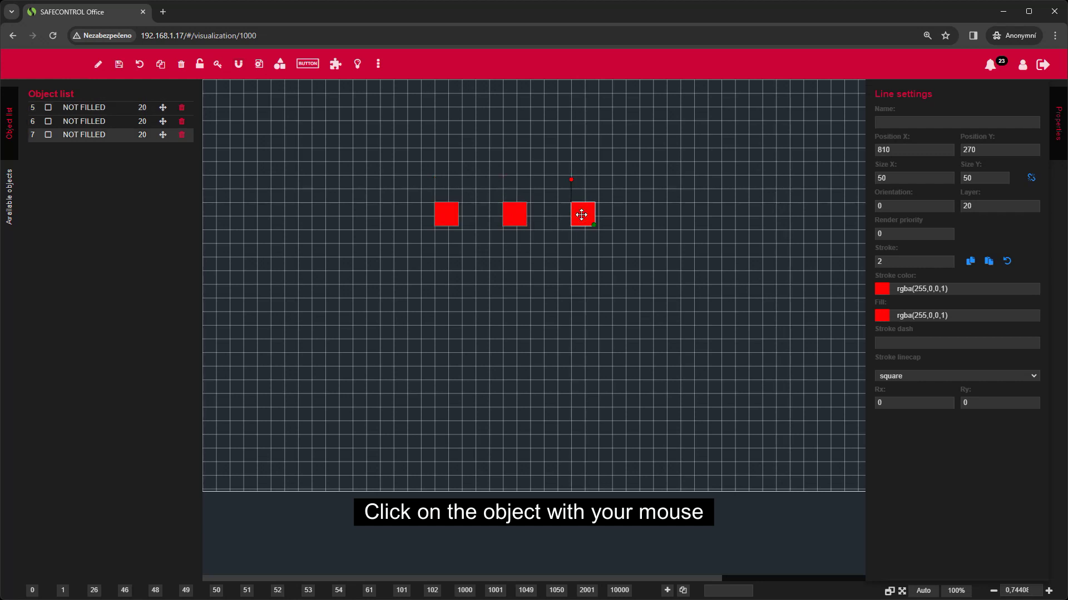
Select objects 5, 6 and 7 in turn through their entries in the object list
{"action": "left_click", "coordinate": [82, 107]}
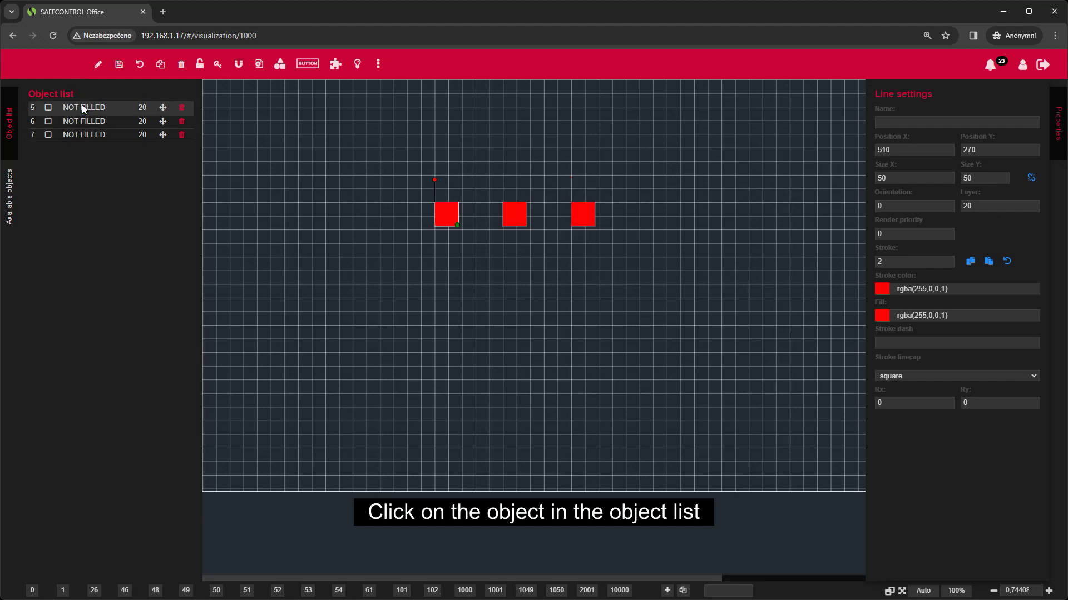
{"action": "left_click", "coordinate": [85, 120]}
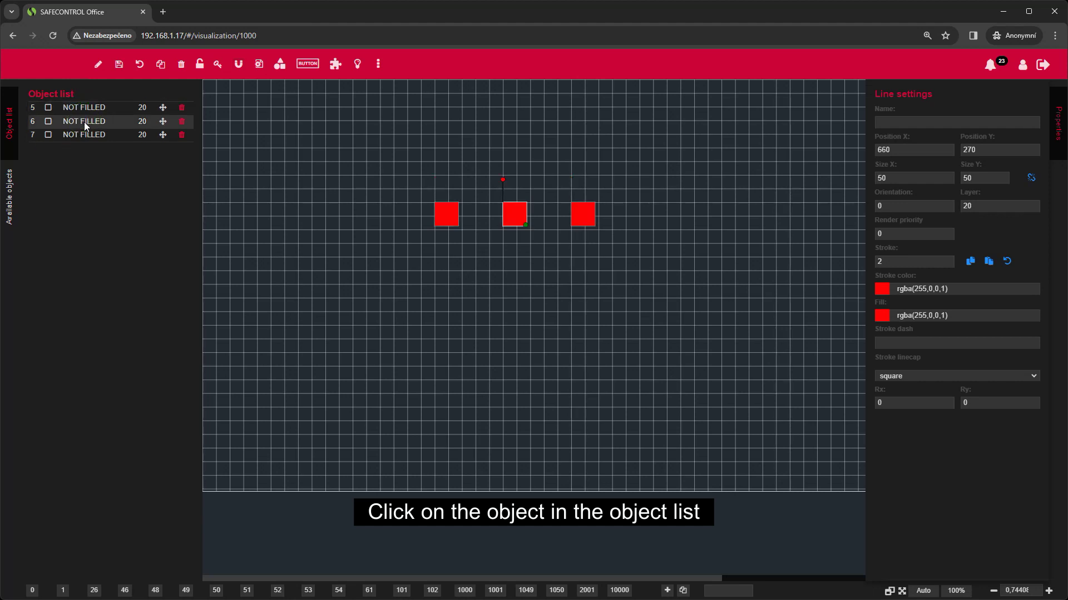
{"action": "left_click", "coordinate": [86, 135]}
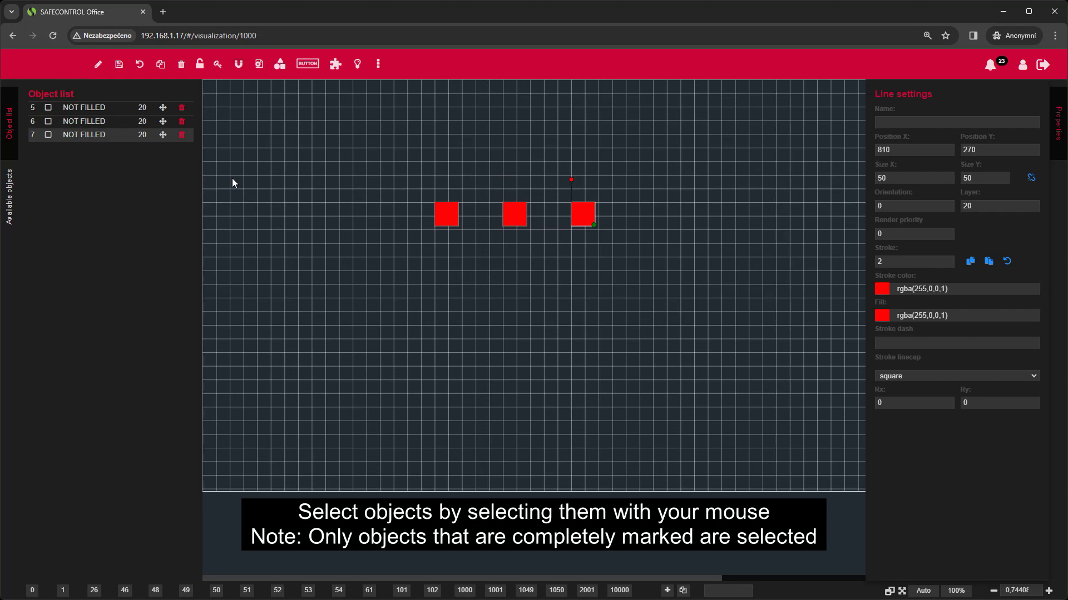
Box-select all three squares at once, and separately box-select only the first two, clearing the selection after each
{"action": "left_click_drag", "start_coordinate": [408, 170], "coordinate": [626, 257]}
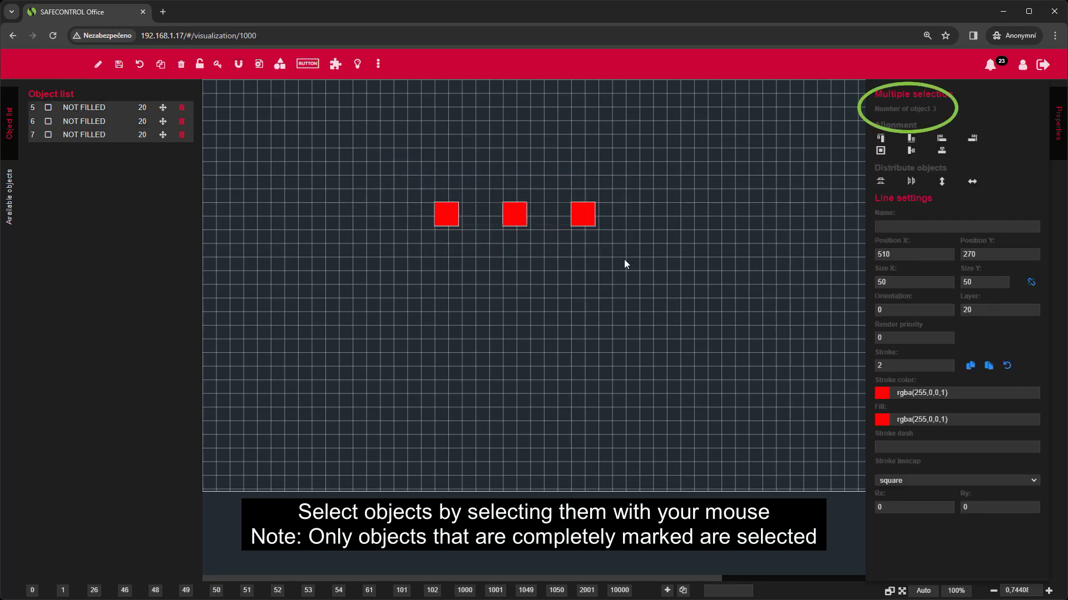
{"action": "left_click", "coordinate": [517, 291]}
{"action": "left_click_drag", "start_coordinate": [395, 166], "coordinate": [579, 261]}
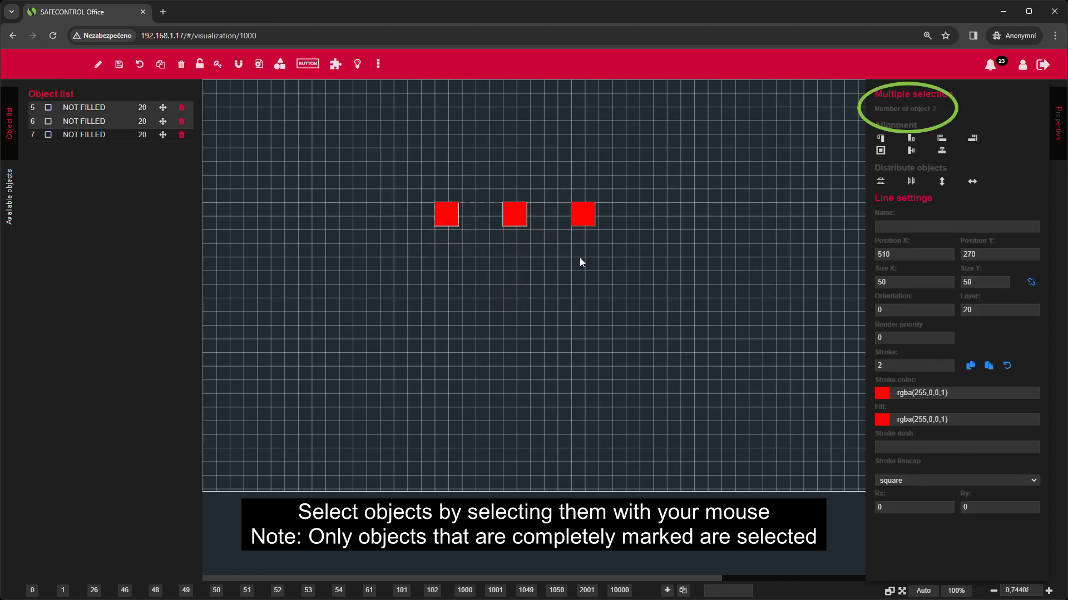
{"action": "left_click", "coordinate": [580, 259]}
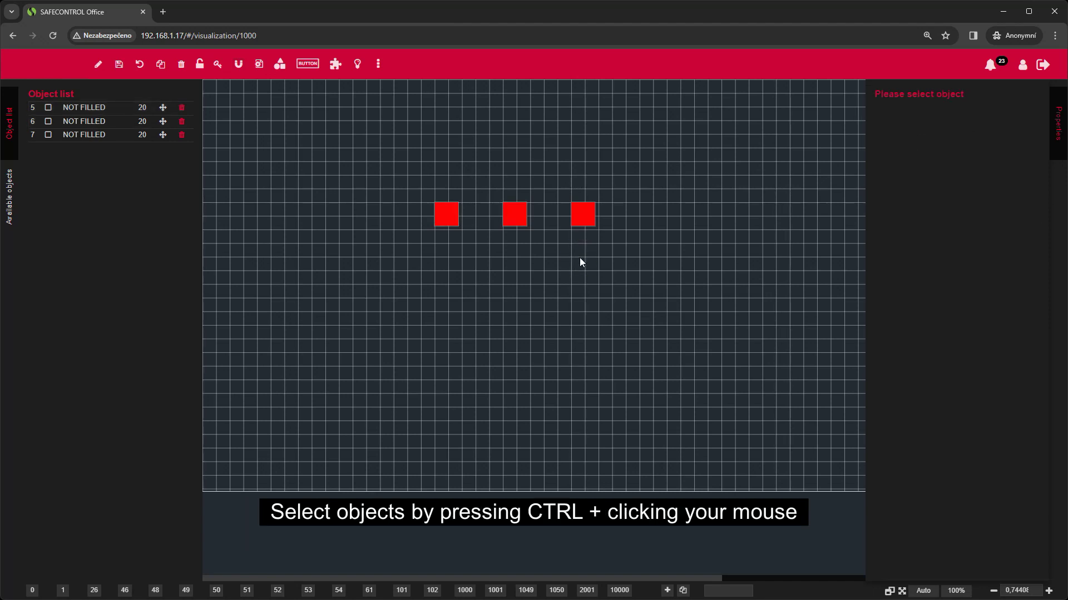
Add the three squares one by one to a multiple selection and move them down together to Y position 360
{"action": "left_click", "coordinate": [448, 218], "text": "ctrl"}
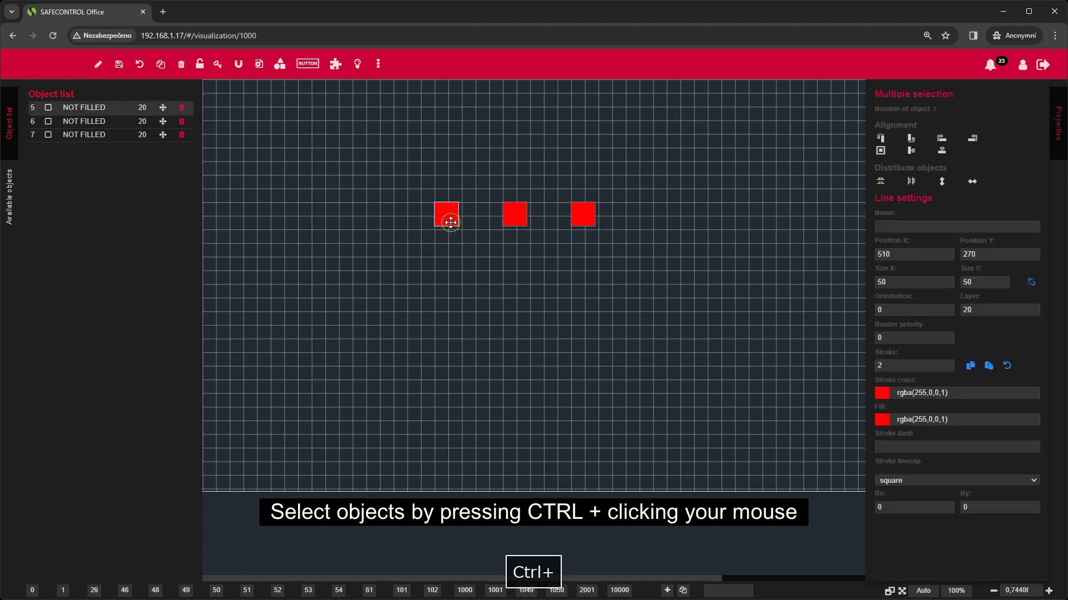
{"action": "left_click", "coordinate": [514, 217], "text": "ctrl"}
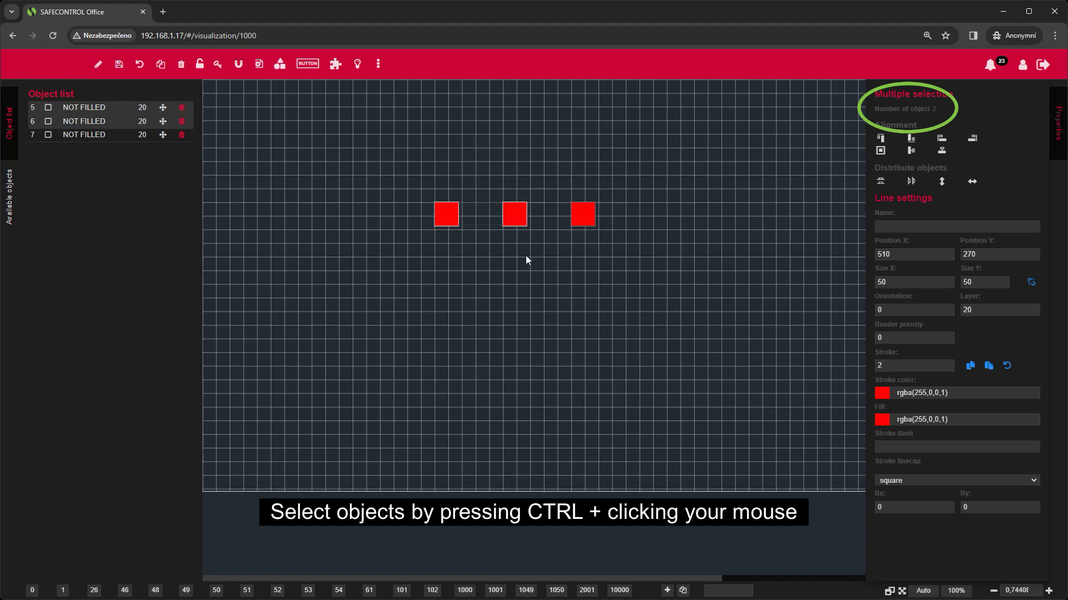
{"action": "left_click", "coordinate": [583, 218], "text": "ctrl"}
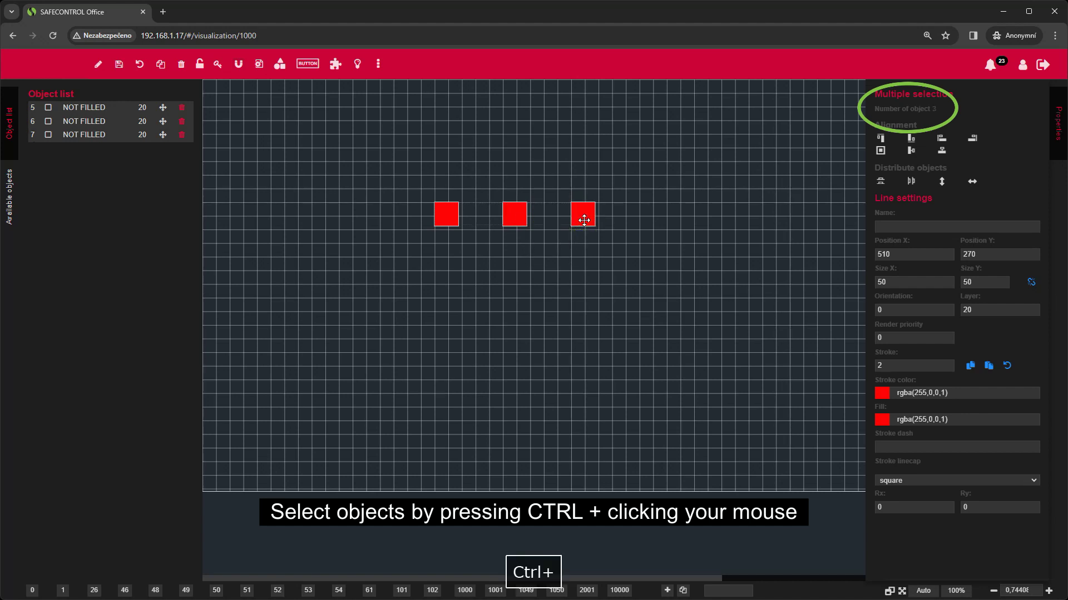
{"action": "left_click_drag", "start_coordinate": [584, 220], "coordinate": [585, 257]}
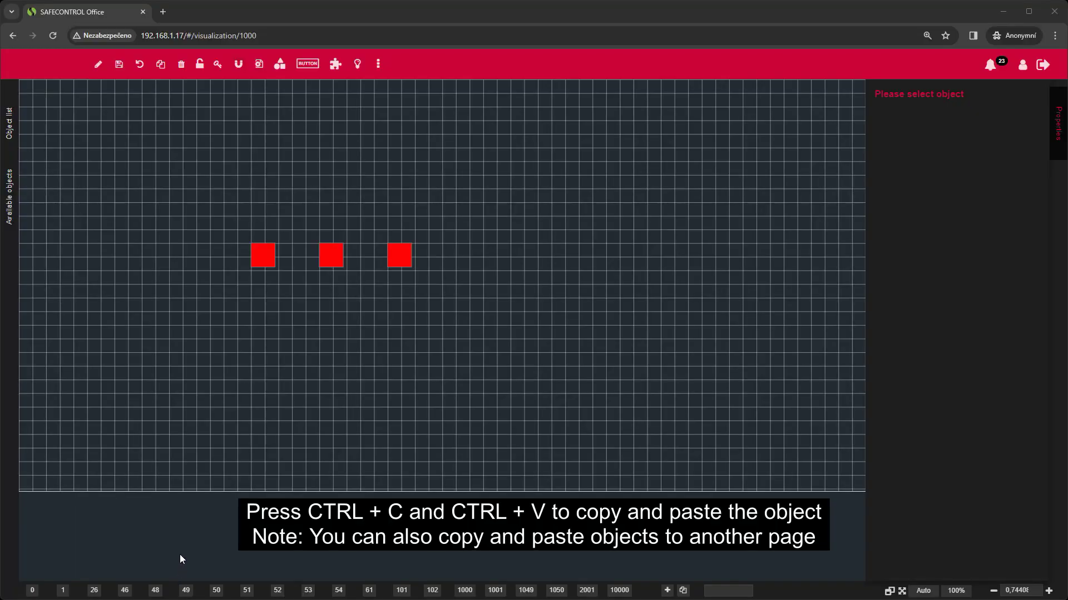
Copy and paste the leftmost square, placing the copy directly below it at X 510, Y 480
{"action": "left_click", "coordinate": [268, 262]}
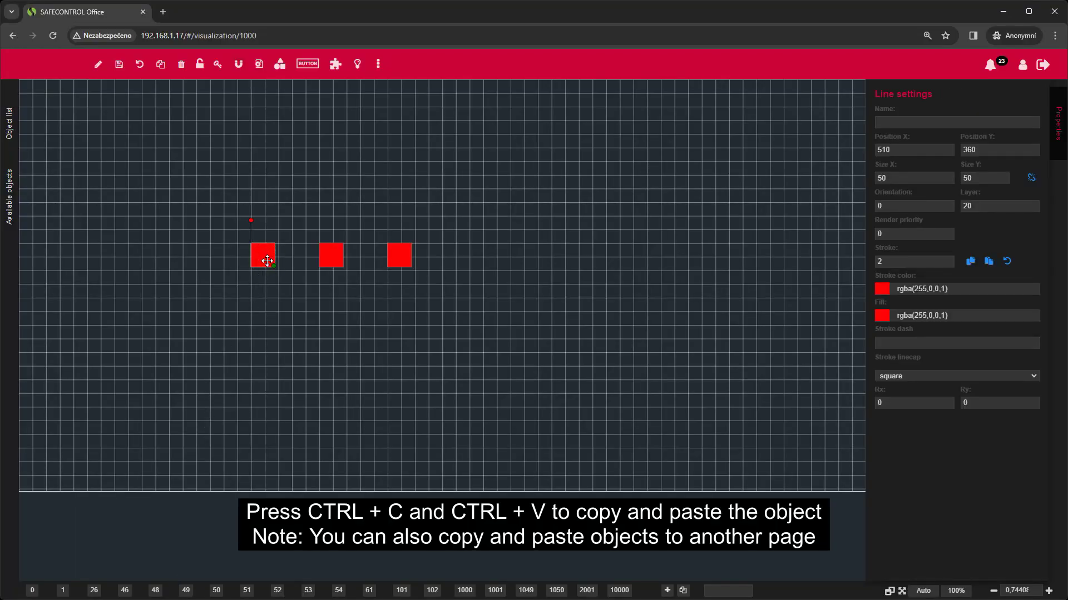
{"action": "key", "text": "ctrl+c"}
{"action": "key", "text": "ctrl+v"}
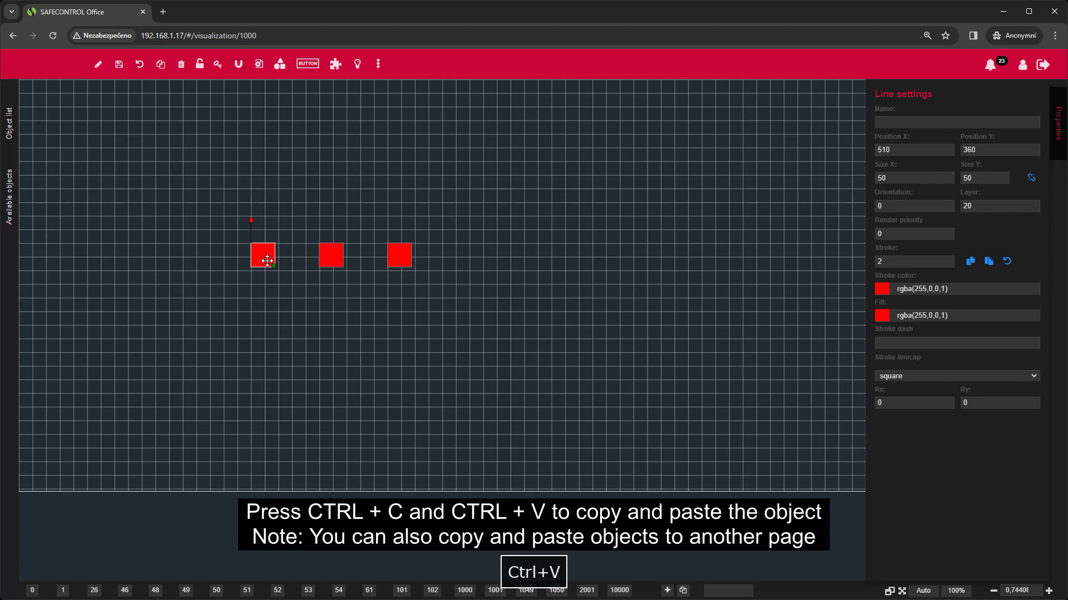
{"action": "left_click_drag", "start_coordinate": [267, 262], "coordinate": [267, 313]}
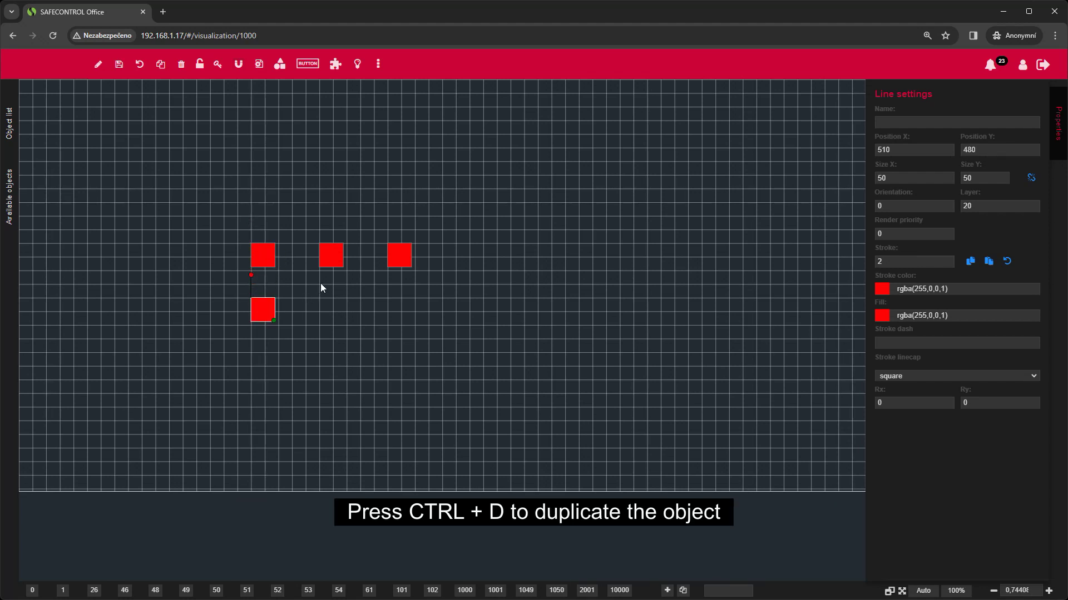
Duplicate the middle square repeatedly and move three of the duplicates out of the stack to the area below it
{"action": "left_click", "coordinate": [332, 256]}
{"action": "key", "text": "ctrl+d"}
{"action": "key", "text": "ctrl+d"}
{"action": "key", "text": "ctrl+d"}
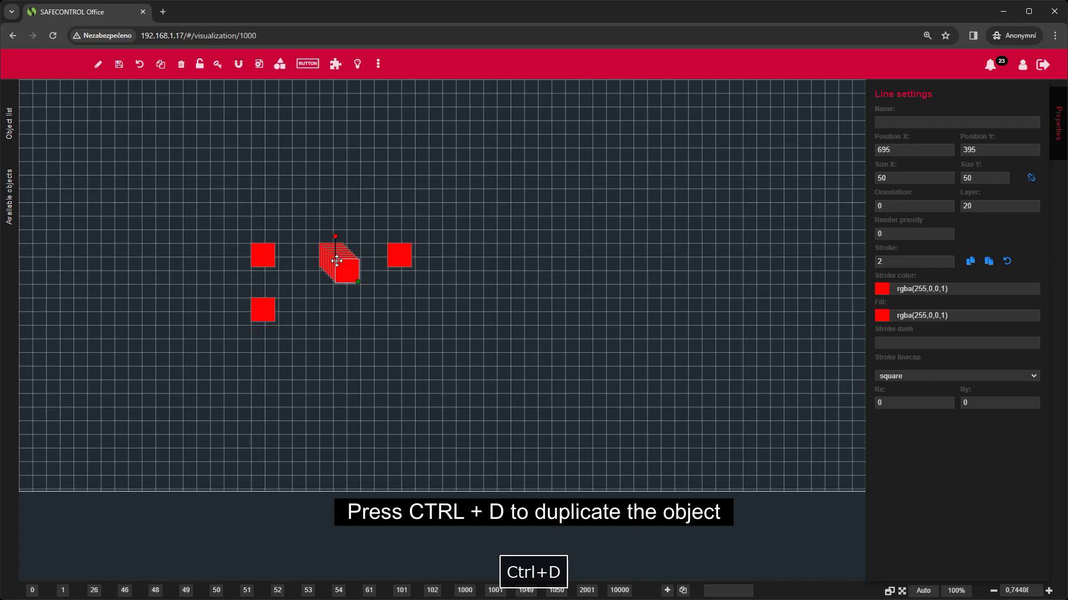
{"action": "left_click_drag", "start_coordinate": [345, 269], "coordinate": [365, 315]}
{"action": "left_click_drag", "start_coordinate": [341, 267], "coordinate": [340, 309]}
{"action": "left_click_drag", "start_coordinate": [341, 267], "coordinate": [376, 296]}
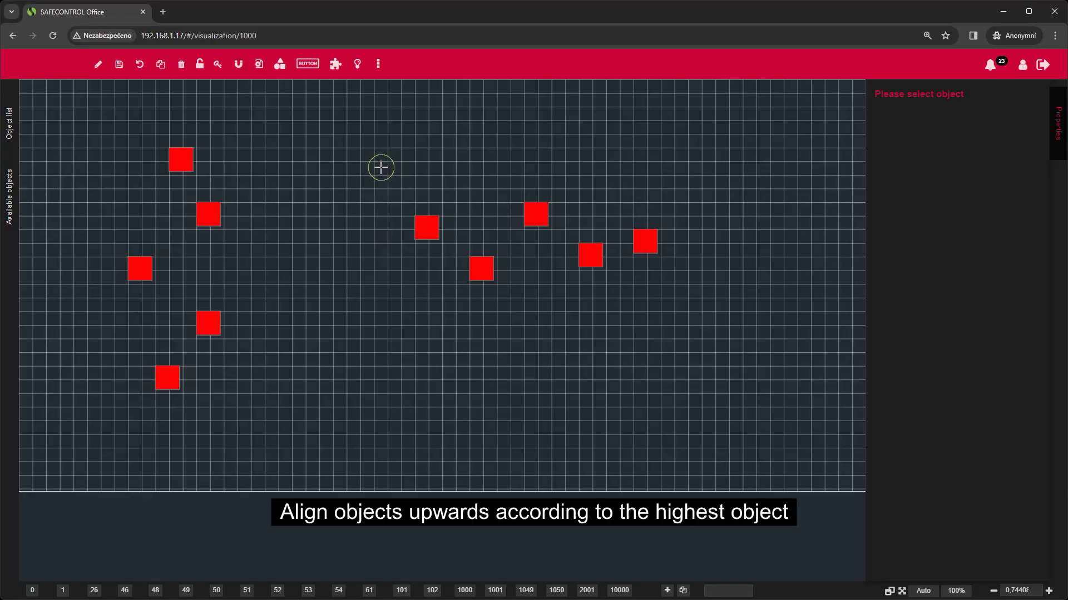
Select the five squares in the staggered horizontal group and align them upwards to the highest one
{"action": "left_click_drag", "start_coordinate": [381, 167], "coordinate": [695, 322]}
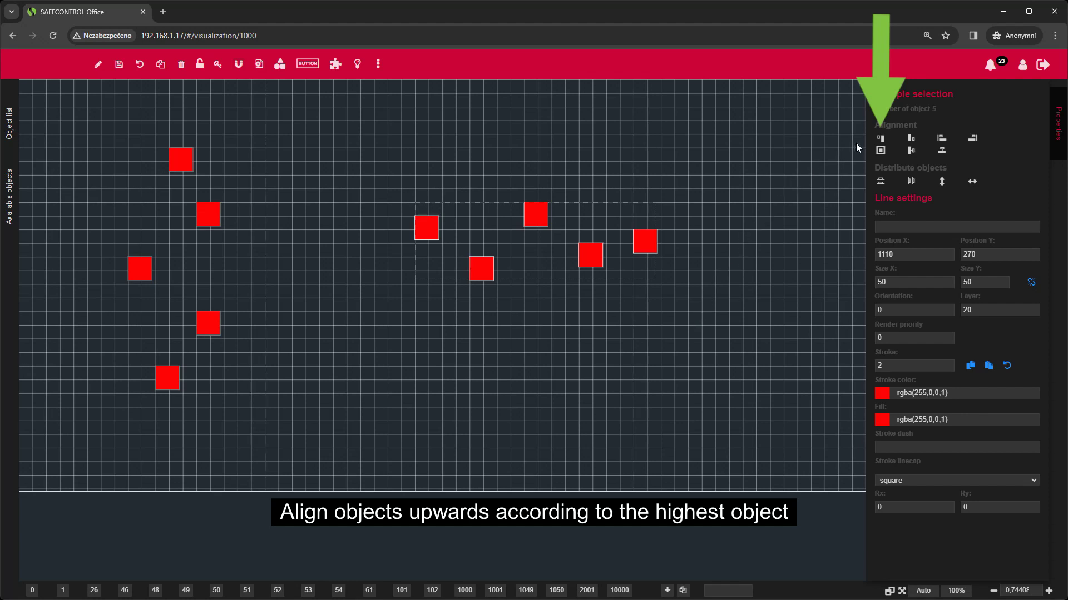
{"action": "left_click", "coordinate": [879, 139]}
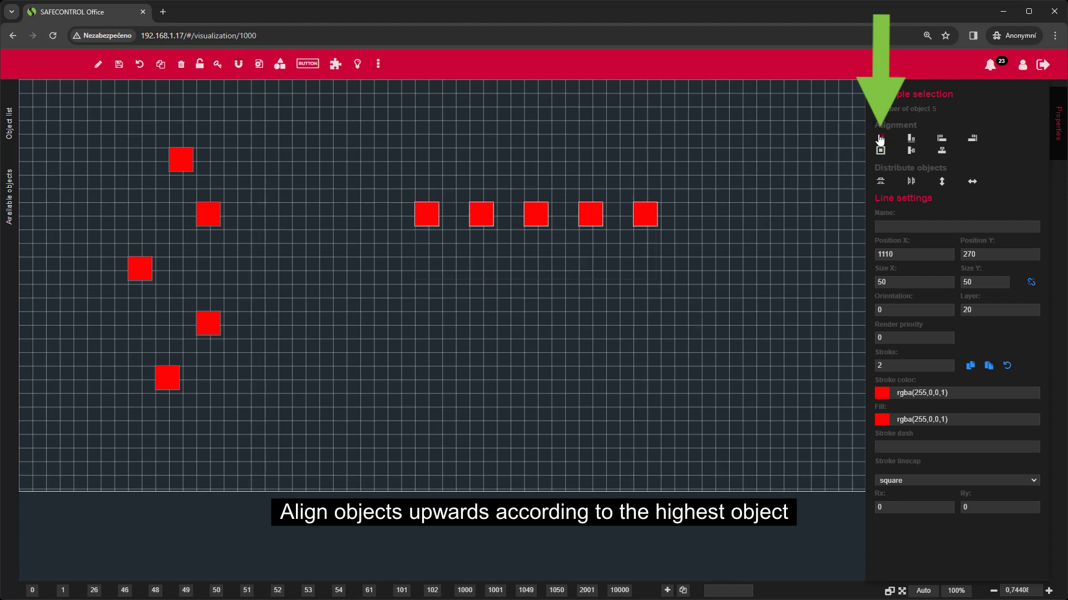
{"action": "left_click", "coordinate": [604, 277]}
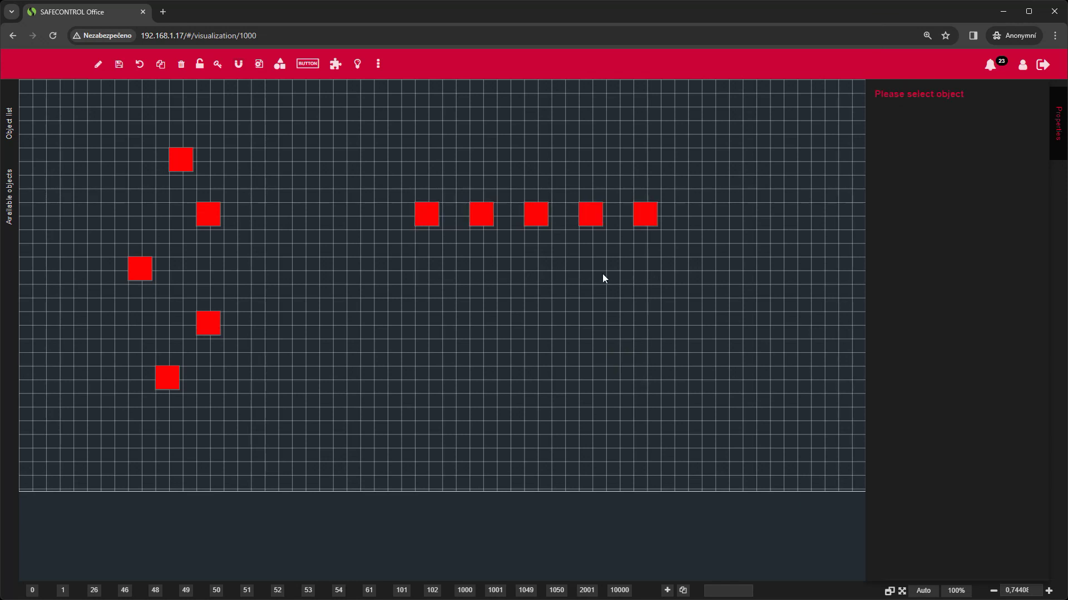
Stagger the horizontal row by moving its first and third squares up, its fourth down, and its second to X 960, Y 360
{"action": "left_click_drag", "start_coordinate": [592, 221], "coordinate": [592, 262]}
{"action": "left_click_drag", "start_coordinate": [532, 220], "coordinate": [533, 178]}
{"action": "left_click_drag", "start_coordinate": [486, 214], "coordinate": [472, 254]}
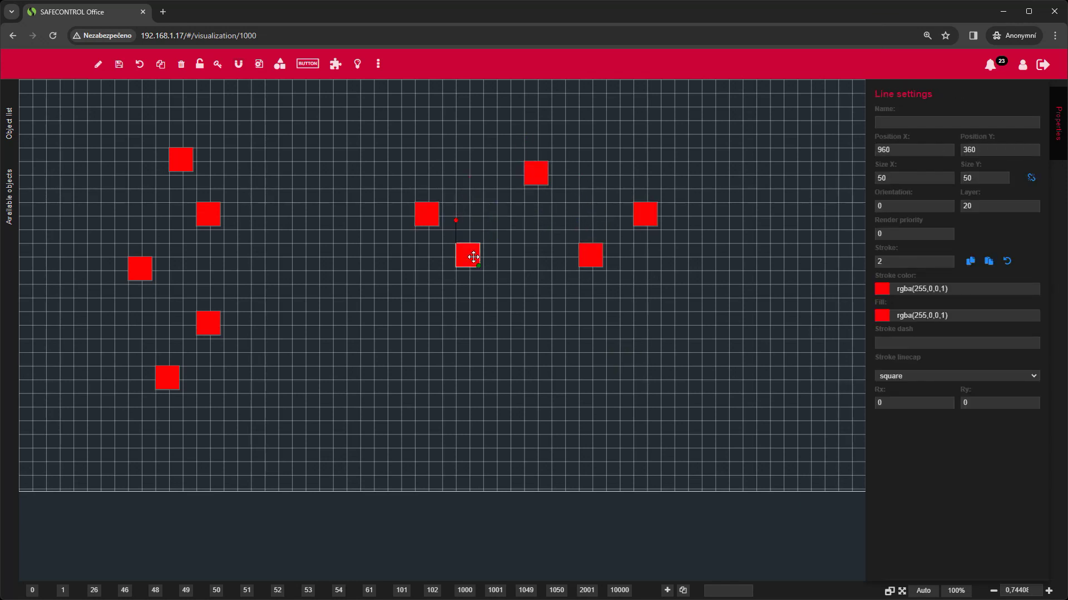
{"action": "left_click_drag", "start_coordinate": [434, 221], "coordinate": [431, 202]}
Select all five squares of the horizontal group and align them down to the lowest one
{"action": "left_click_drag", "start_coordinate": [388, 134], "coordinate": [700, 303]}
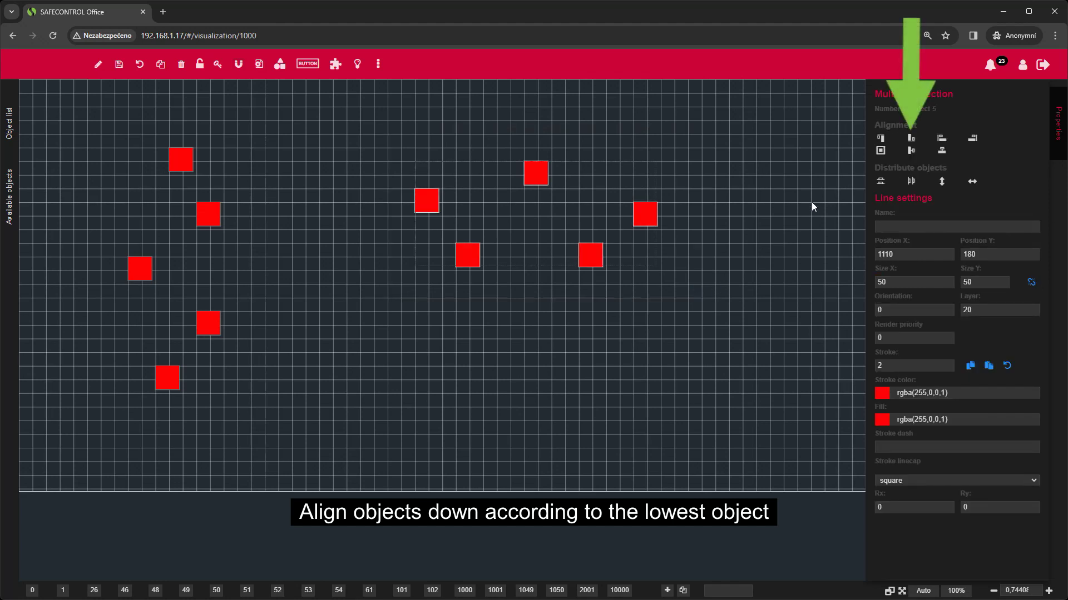
{"action": "left_click", "coordinate": [910, 139]}
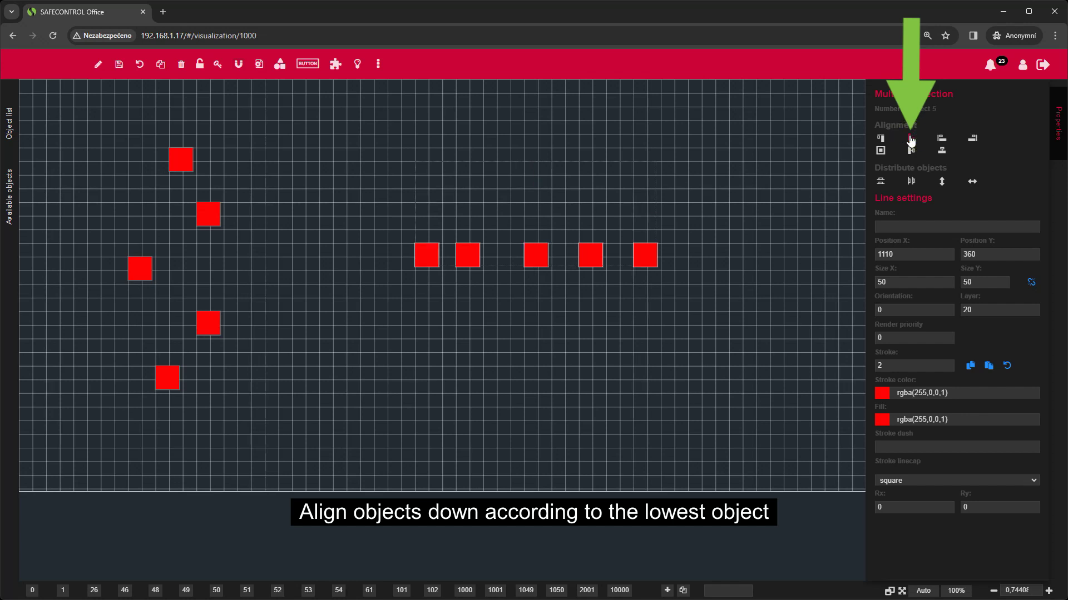
{"action": "left_click", "coordinate": [639, 322]}
Stagger the horizontal row by moving its second and fourth squares up, its third down to Y 420, and its fifth down and slightly outward
{"action": "left_click_drag", "start_coordinate": [468, 256], "coordinate": [467, 201]}
{"action": "left_click_drag", "start_coordinate": [536, 255], "coordinate": [536, 282]}
{"action": "left_click_drag", "start_coordinate": [590, 255], "coordinate": [591, 227]}
{"action": "left_click_drag", "start_coordinate": [646, 262], "coordinate": [658, 284]}
Select all five squares of the horizontal group and align them along their horizontal center line
{"action": "left_click_drag", "start_coordinate": [367, 155], "coordinate": [711, 332]}
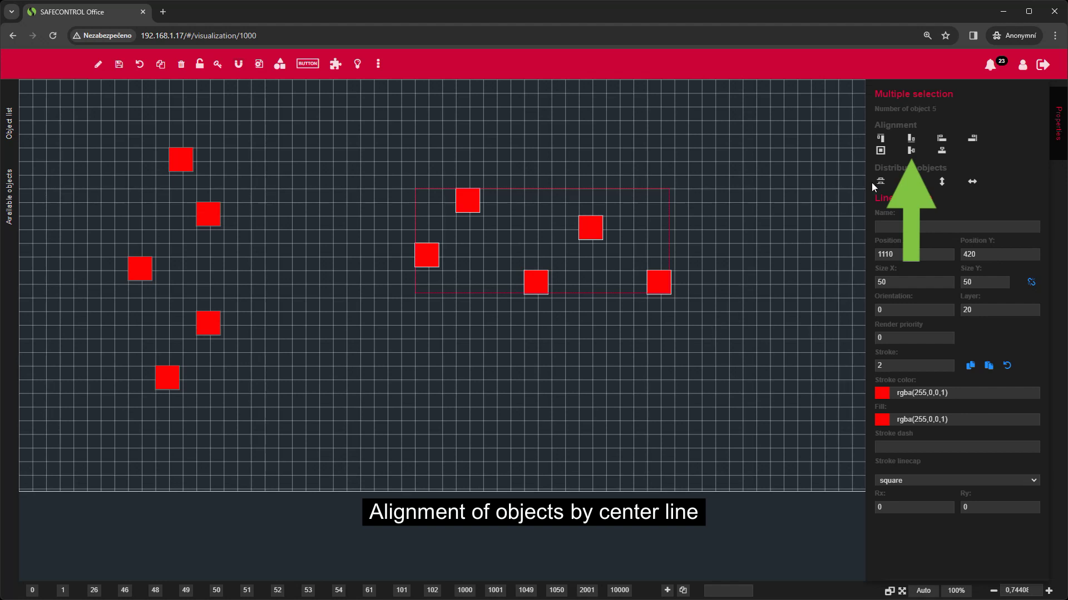
{"action": "left_click", "coordinate": [911, 151]}
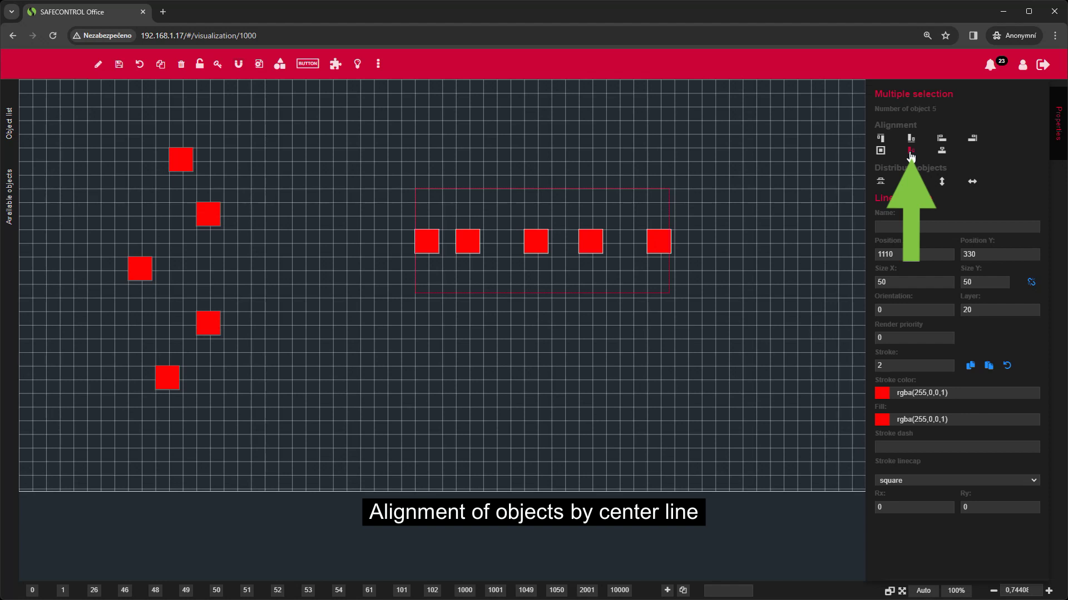
{"action": "left_click", "coordinate": [512, 367]}
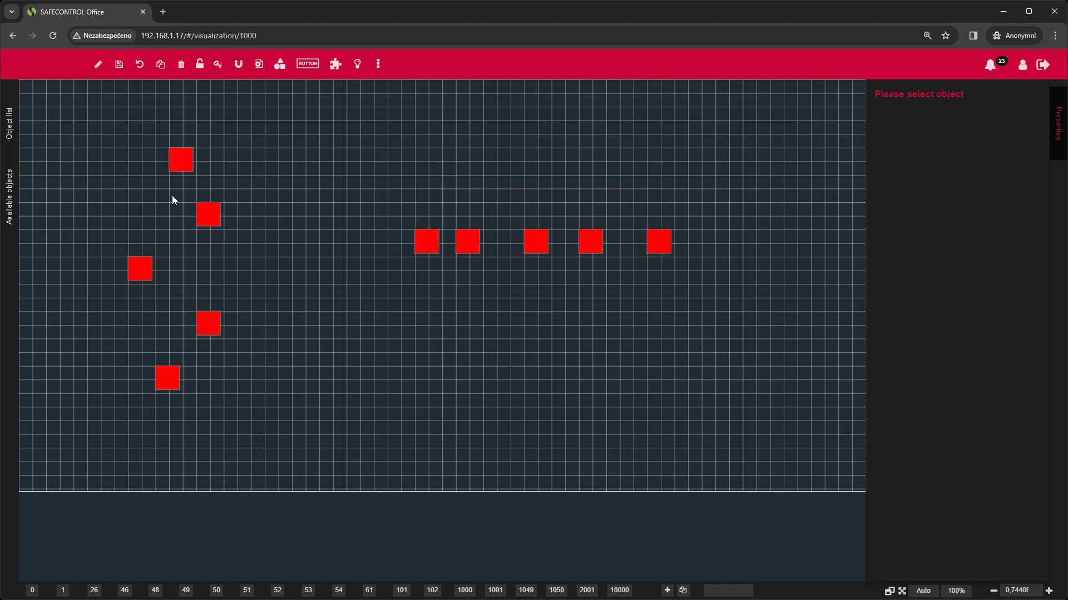
Select the five squares of the vertical group and align them left to the leftmost one
{"action": "left_click_drag", "start_coordinate": [115, 101], "coordinate": [245, 419]}
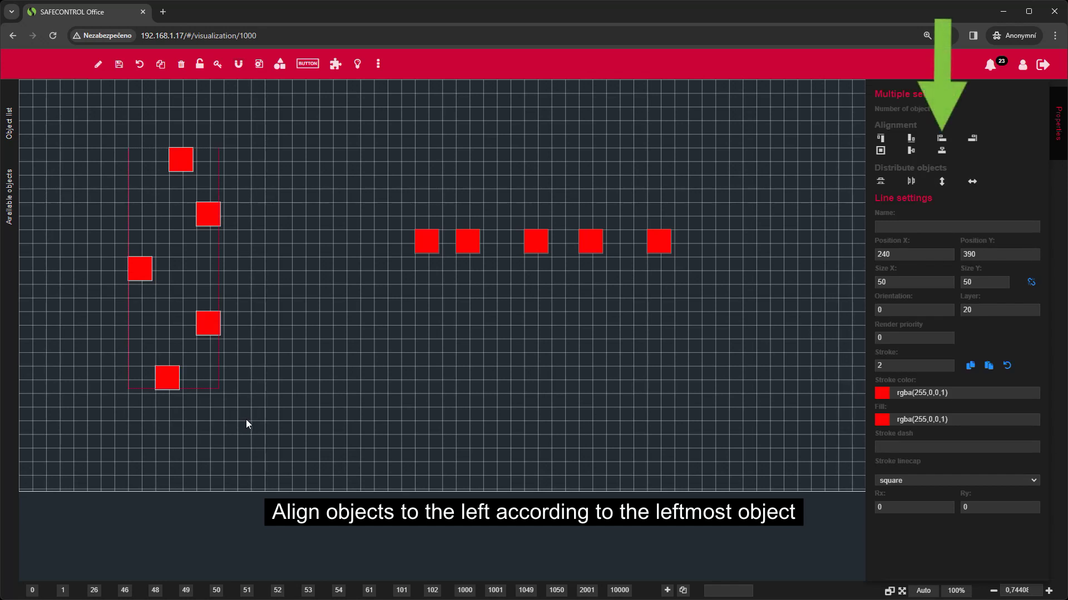
{"action": "left_click", "coordinate": [943, 139]}
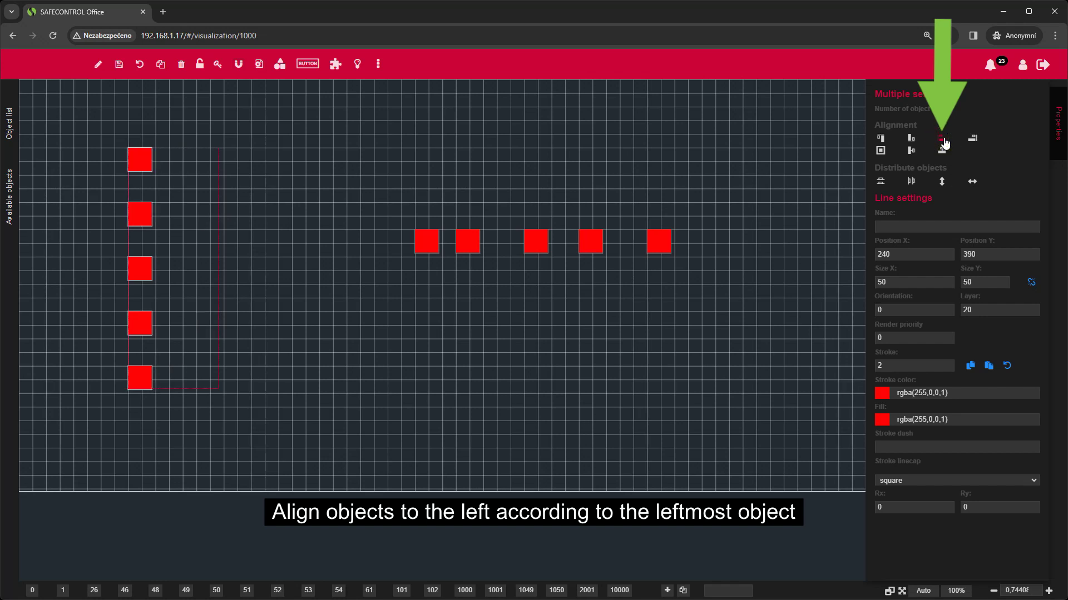
{"action": "left_click", "coordinate": [282, 365]}
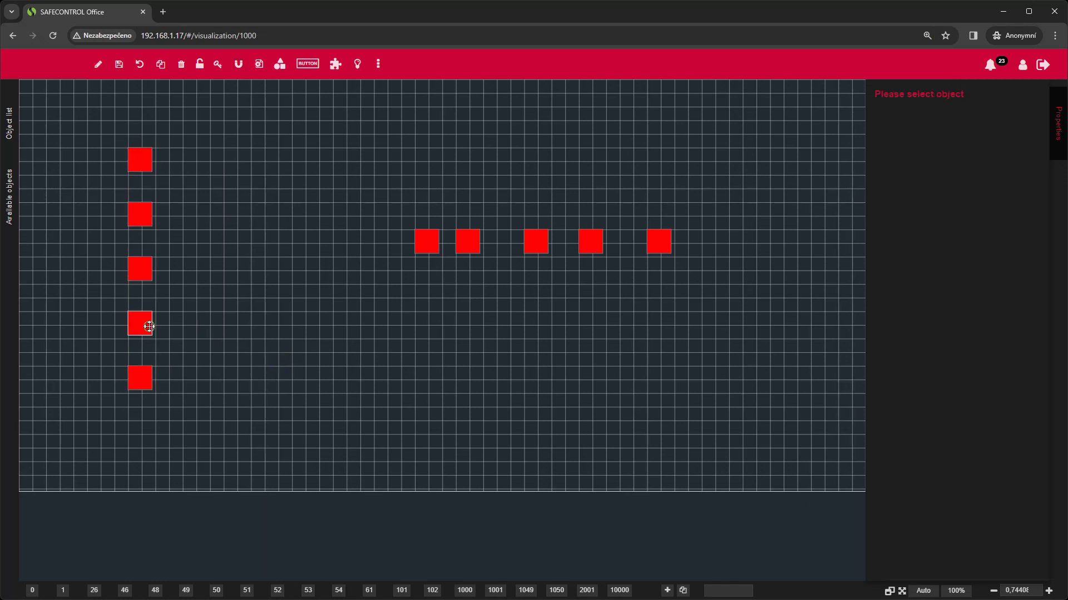
Stagger the column by moving its second and fourth squares right, its third left to X 150, and its first left to X 210
{"action": "left_click_drag", "start_coordinate": [148, 324], "coordinate": [189, 326]}
{"action": "left_click_drag", "start_coordinate": [142, 270], "coordinate": [100, 270]}
{"action": "left_click_drag", "start_coordinate": [143, 216], "coordinate": [170, 216]}
{"action": "left_click_drag", "start_coordinate": [148, 164], "coordinate": [135, 165]}
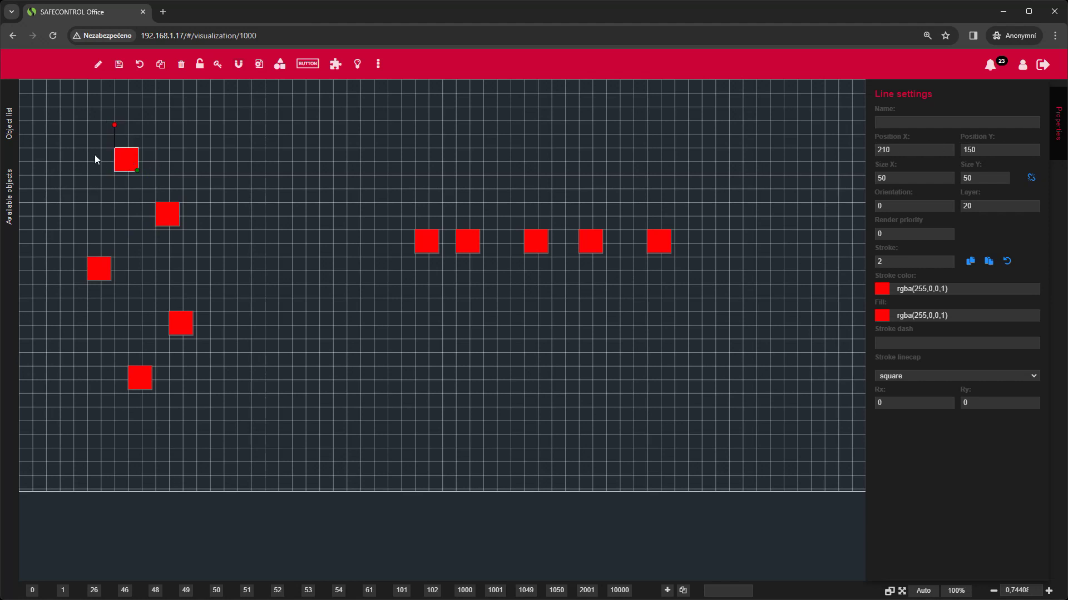
Select all five squares of the vertical group and align them right to the rightmost one
{"action": "left_click_drag", "start_coordinate": [56, 129], "coordinate": [239, 472]}
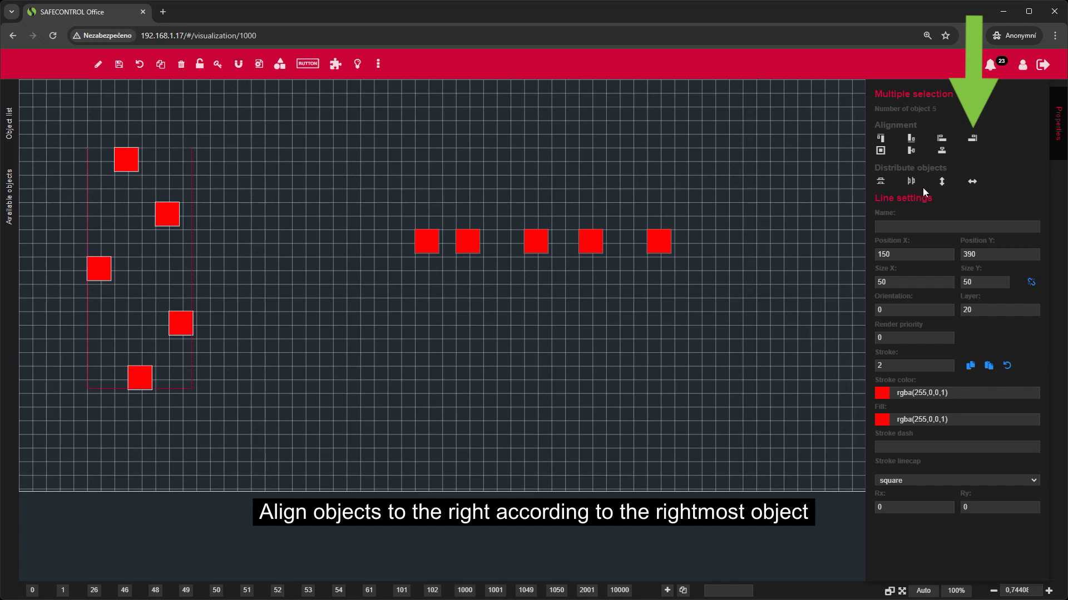
{"action": "left_click", "coordinate": [971, 140]}
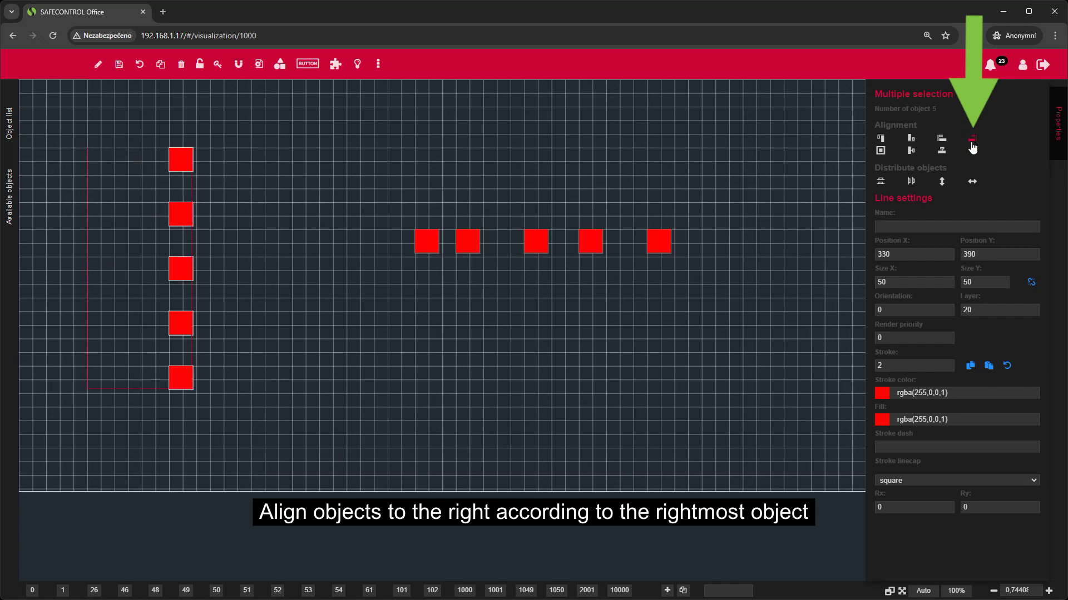
{"action": "left_click", "coordinate": [248, 421]}
Offset the column's upper four squares alternately right and left, and align all five squares along their vertical center line
{"action": "left_click_drag", "start_coordinate": [191, 330], "coordinate": [214, 277]}
{"action": "left_click_drag", "start_coordinate": [191, 219], "coordinate": [138, 219]}
{"action": "left_click_drag", "start_coordinate": [175, 159], "coordinate": [202, 159]}
{"action": "left_click_drag", "start_coordinate": [95, 112], "coordinate": [261, 448]}
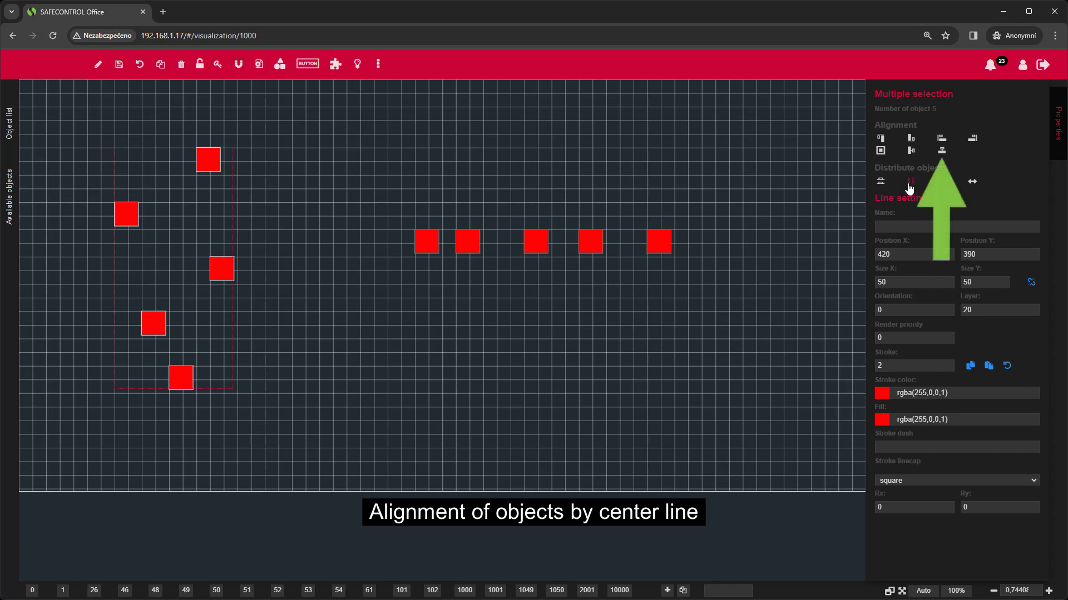
{"action": "left_click", "coordinate": [939, 155]}
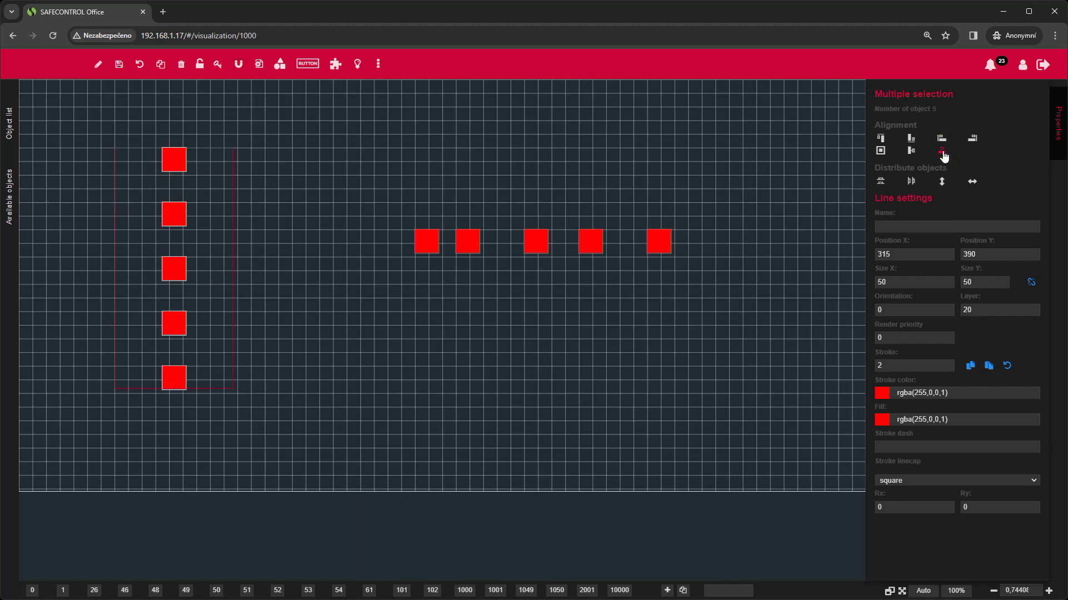
Select the five squares of the horizontal row and align them all to their common centre
{"action": "left_click", "coordinate": [309, 389]}
{"action": "left_click_drag", "start_coordinate": [360, 214], "coordinate": [726, 278]}
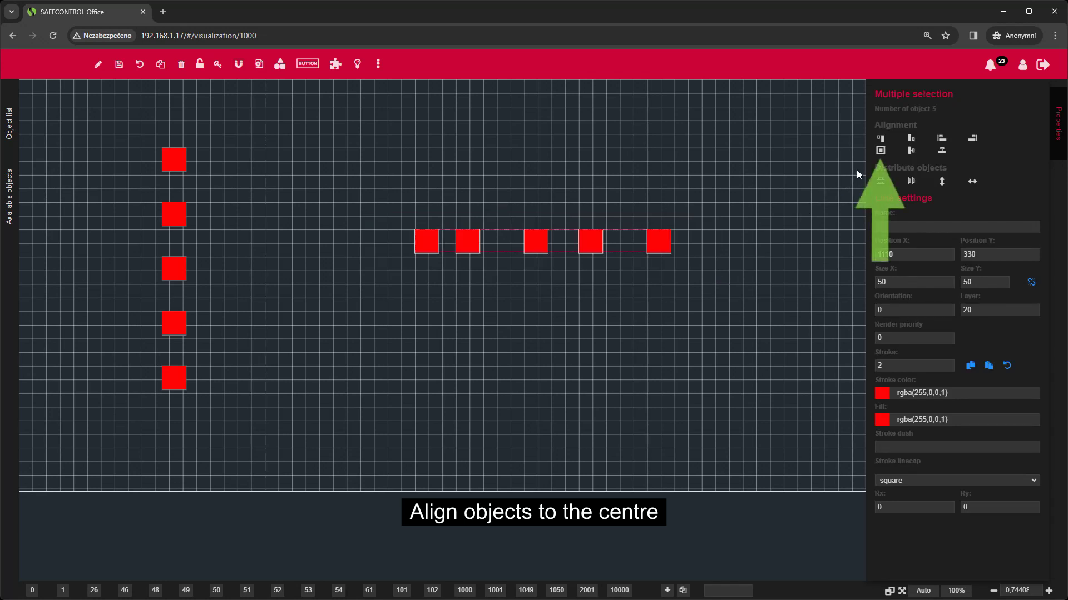
{"action": "left_click", "coordinate": [881, 153]}
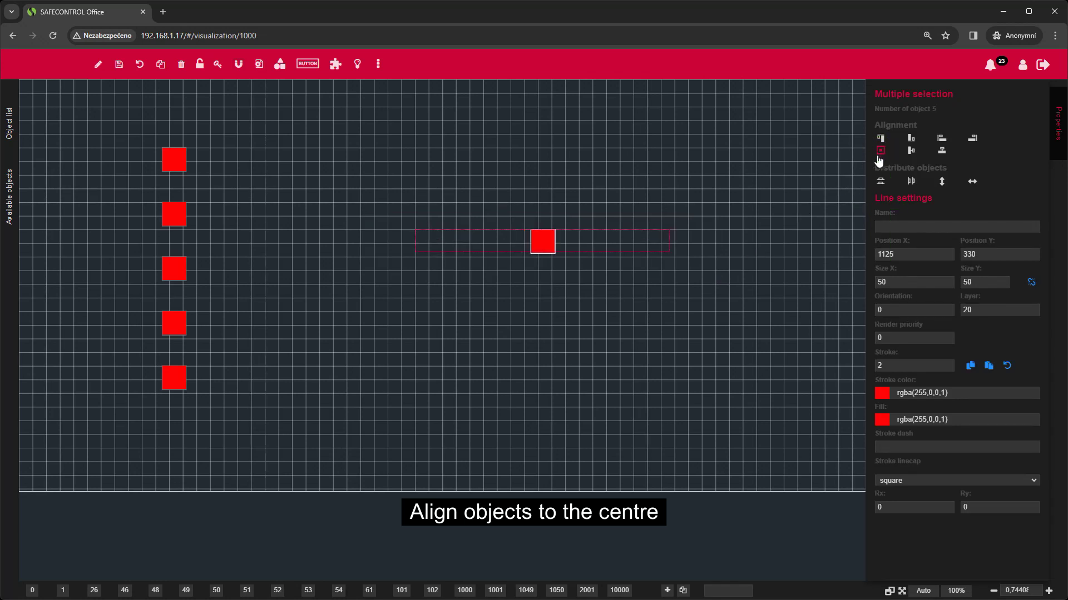
Select the five squares of the vertical column and align them all to their common centre
{"action": "left_click", "coordinate": [307, 330]}
{"action": "left_click_drag", "start_coordinate": [124, 118], "coordinate": [235, 424]}
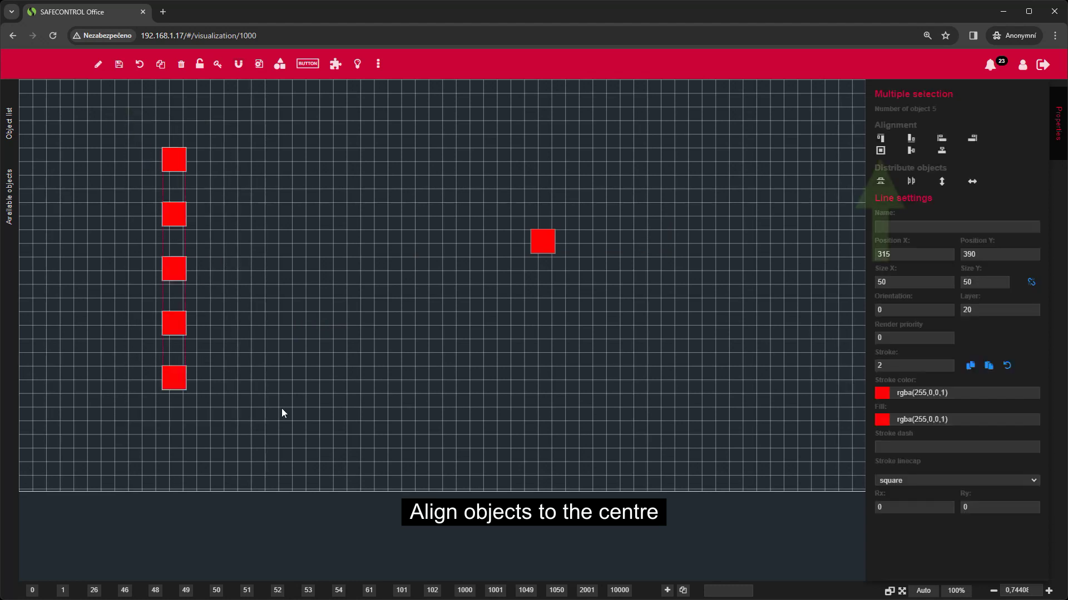
{"action": "left_click", "coordinate": [879, 151]}
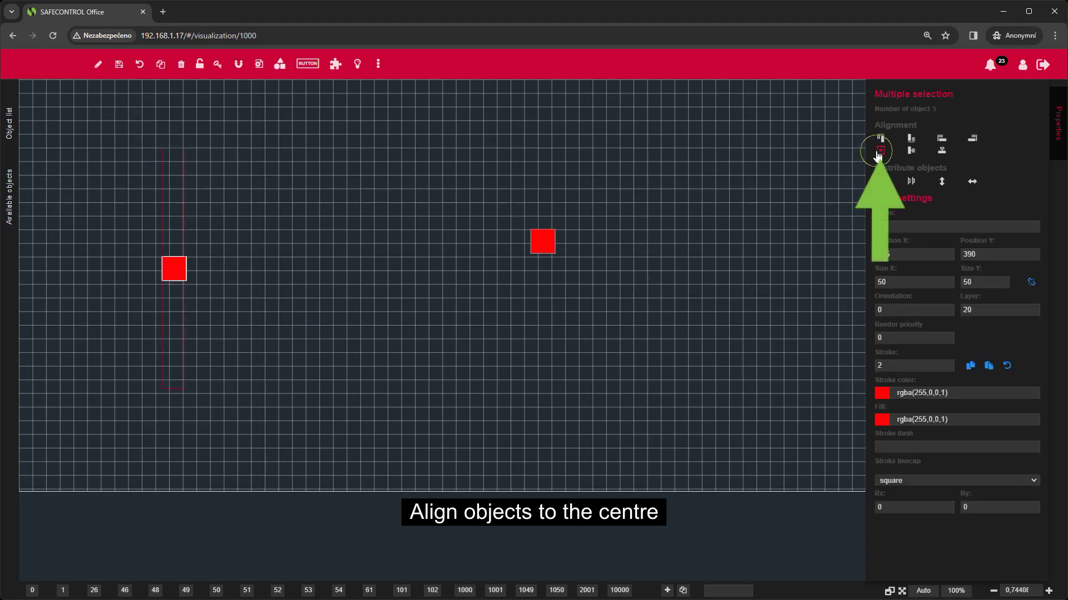
Pull the stacked squares apart by moving one off the row's pile and the column's piled squares outwards in different directions
{"action": "left_click", "coordinate": [608, 325]}
{"action": "left_click_drag", "start_coordinate": [547, 244], "coordinate": [504, 196]}
{"action": "left_click_drag", "start_coordinate": [180, 269], "coordinate": [201, 312]}
{"action": "left_click_drag", "start_coordinate": [174, 264], "coordinate": [126, 264]}
{"action": "left_click_drag", "start_coordinate": [174, 265], "coordinate": [238, 219]}
{"action": "left_click_drag", "start_coordinate": [174, 266], "coordinate": [169, 210]}
{"action": "left_click_drag", "start_coordinate": [174, 266], "coordinate": [238, 273]}
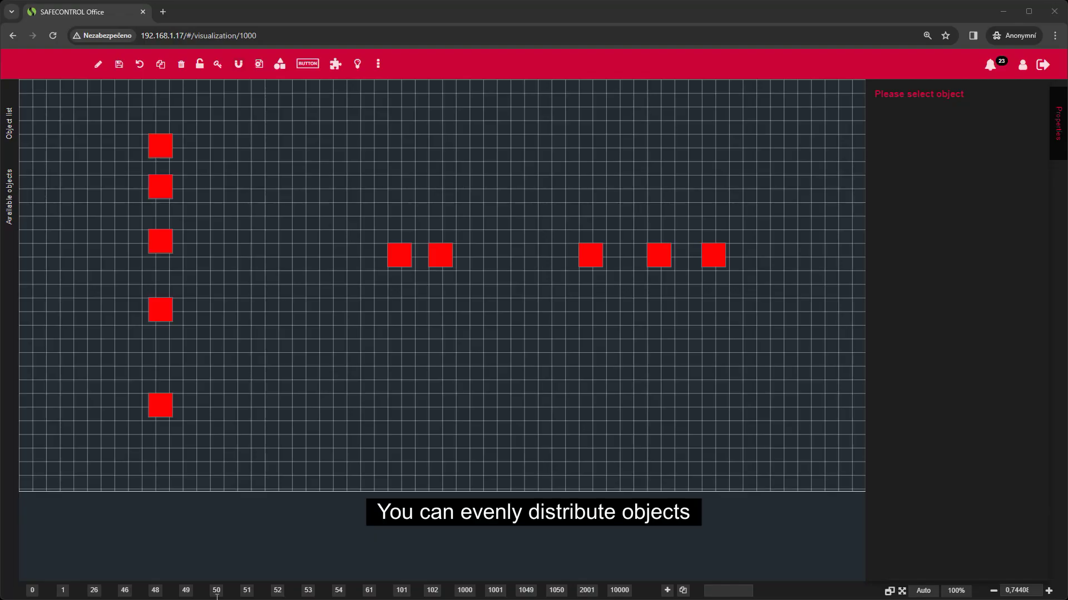
Select the five unevenly spaced squares of the column and distribute them evenly in the vertical direction
{"action": "left_click_drag", "start_coordinate": [88, 113], "coordinate": [241, 447]}
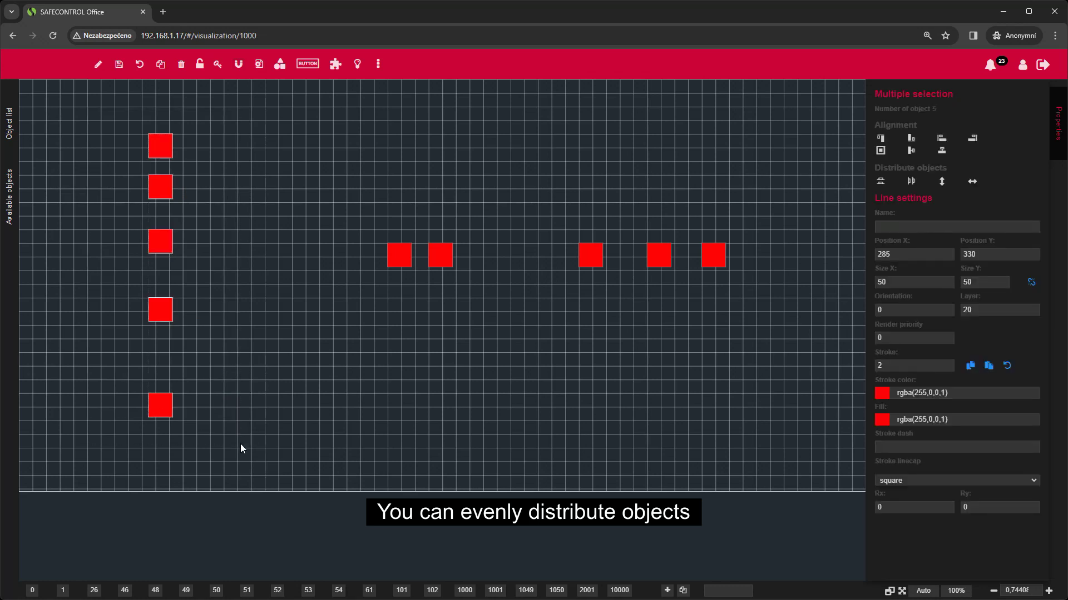
{"action": "left_click", "coordinate": [879, 184]}
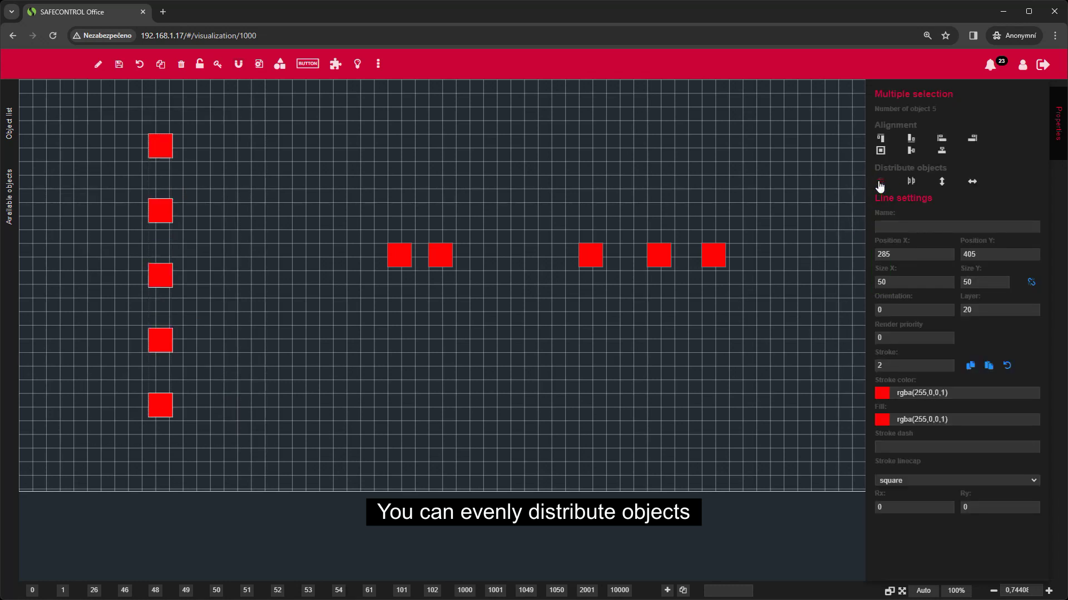
Select the five squares of the horizontal row and distribute them evenly in the horizontal direction
{"action": "left_click", "coordinate": [555, 370]}
{"action": "left_click_drag", "start_coordinate": [302, 185], "coordinate": [767, 310]}
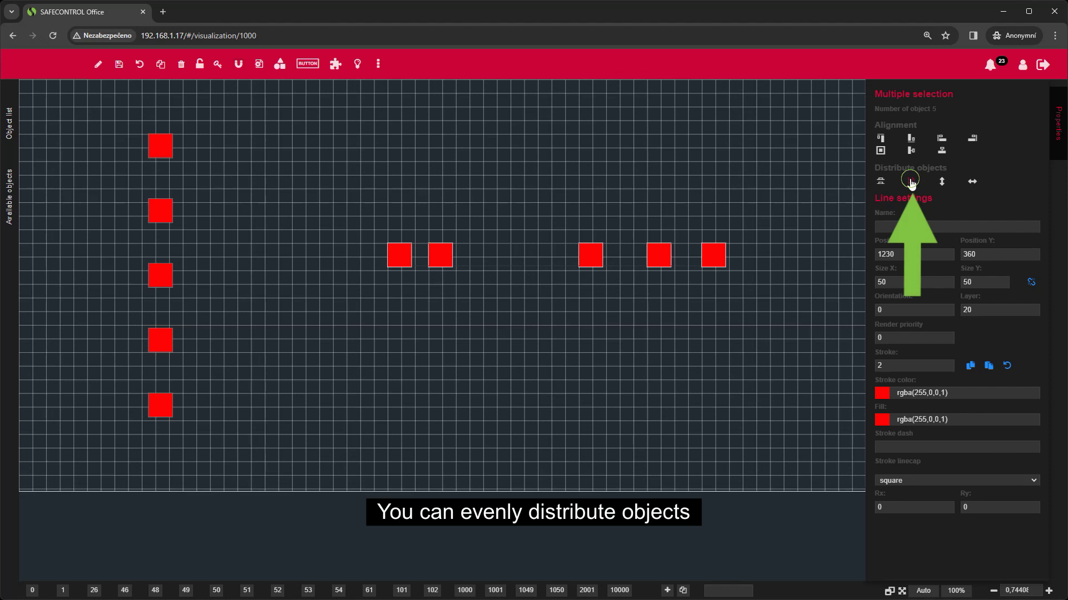
{"action": "left_click", "coordinate": [911, 182]}
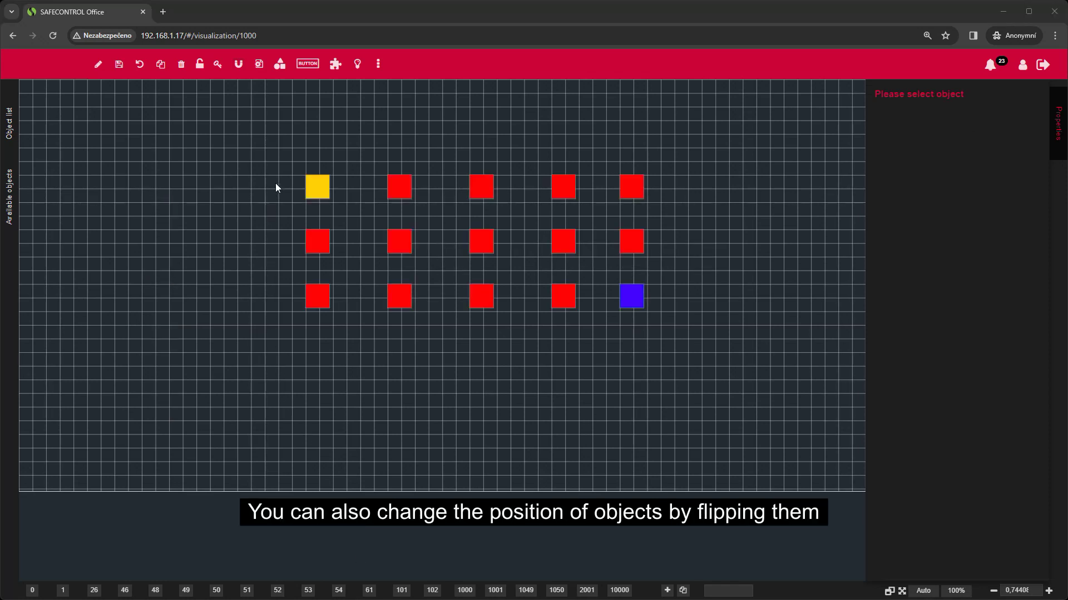
Select all fifteen squares and flip their arrangement vertically and back, and horizontally and back
{"action": "left_click_drag", "start_coordinate": [295, 160], "coordinate": [672, 345]}
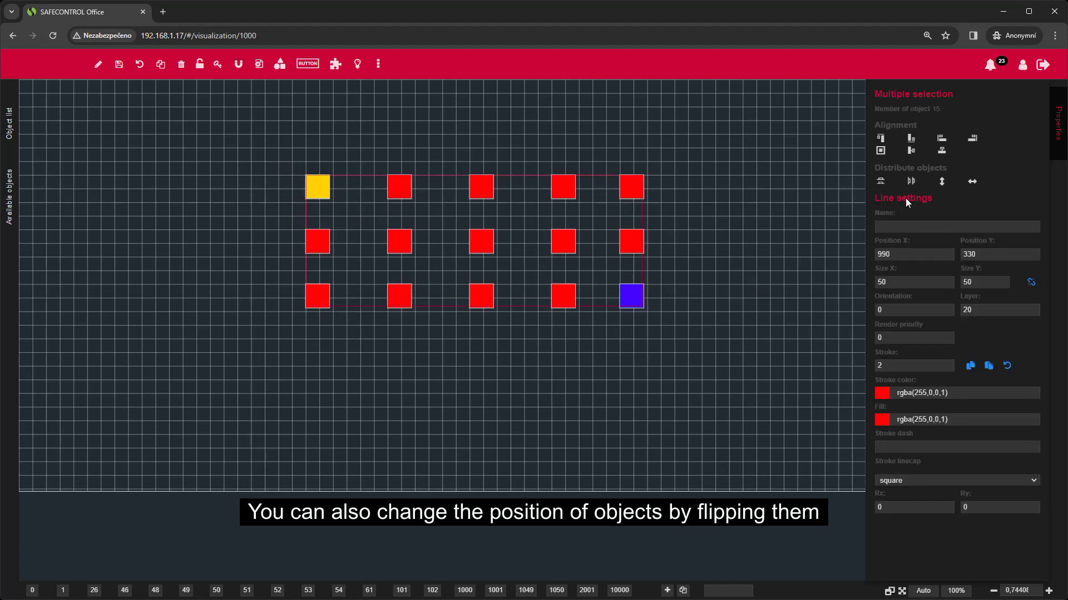
{"action": "left_click", "coordinate": [943, 186]}
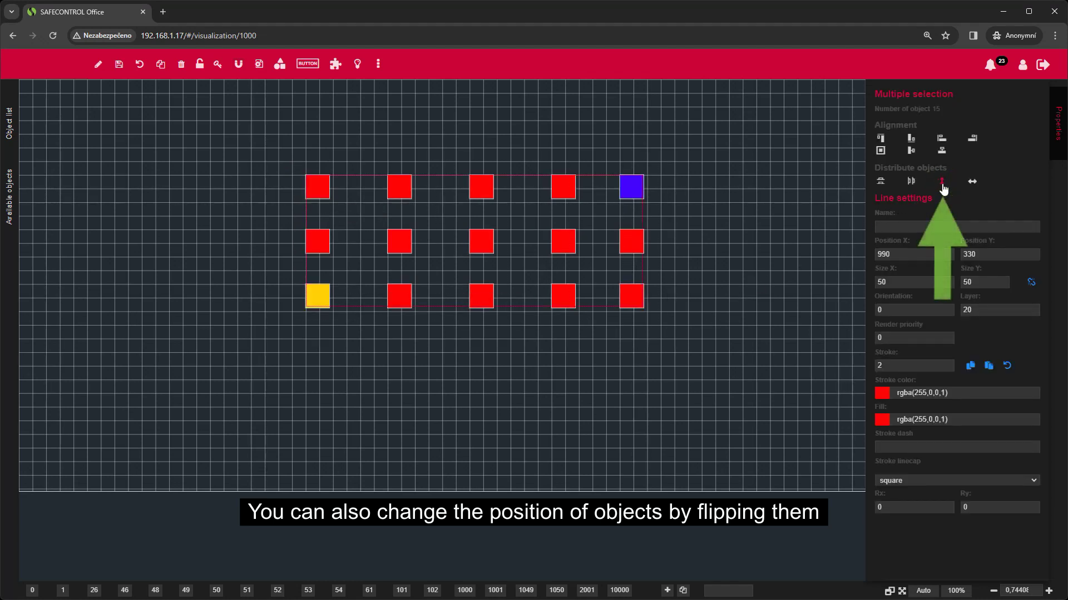
{"action": "left_click", "coordinate": [943, 188]}
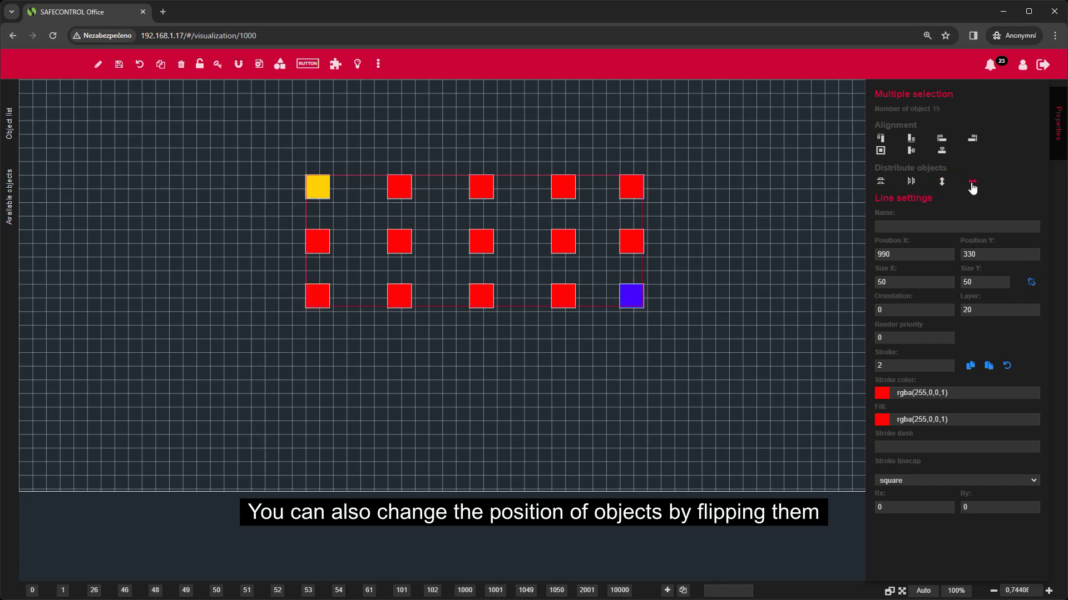
{"action": "left_click", "coordinate": [971, 187]}
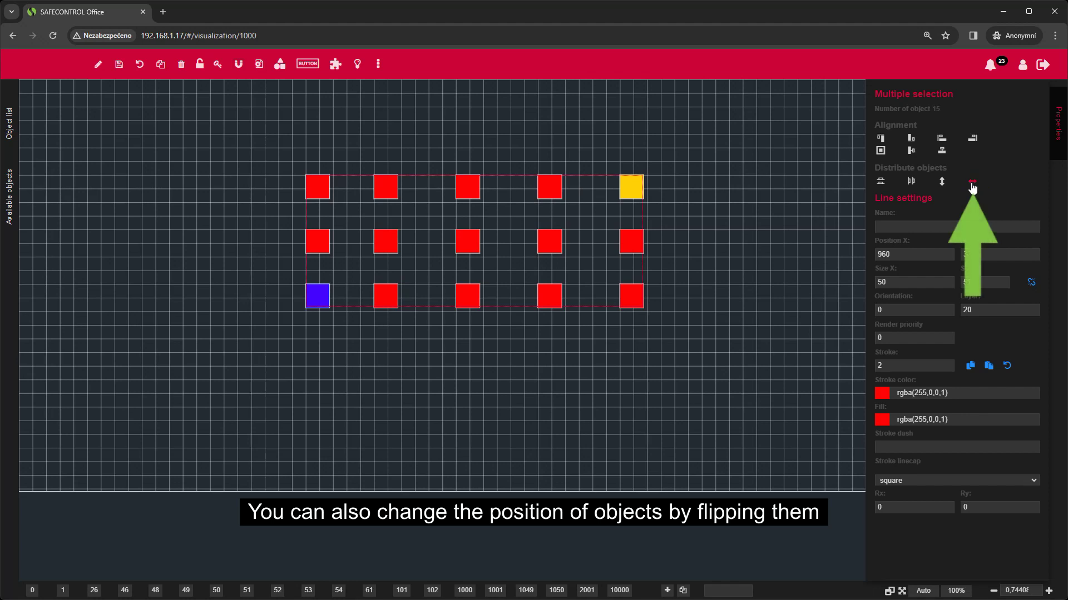
{"action": "left_click", "coordinate": [971, 187]}
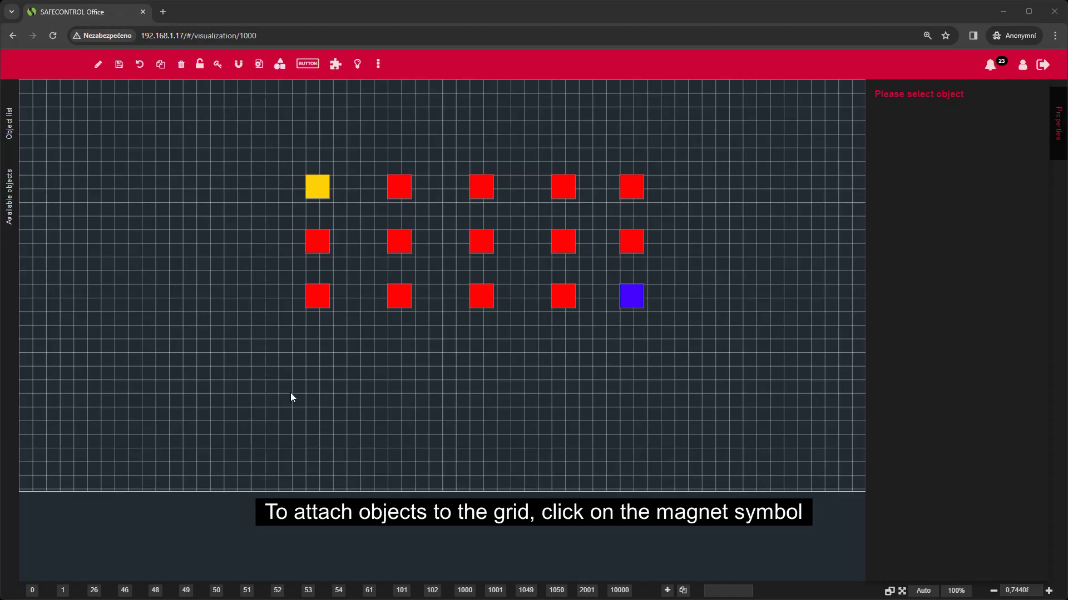
Turn on attaching to the grid and move the second square of the top row with its corner snapping to the grid
{"action": "left_click", "coordinate": [239, 65]}
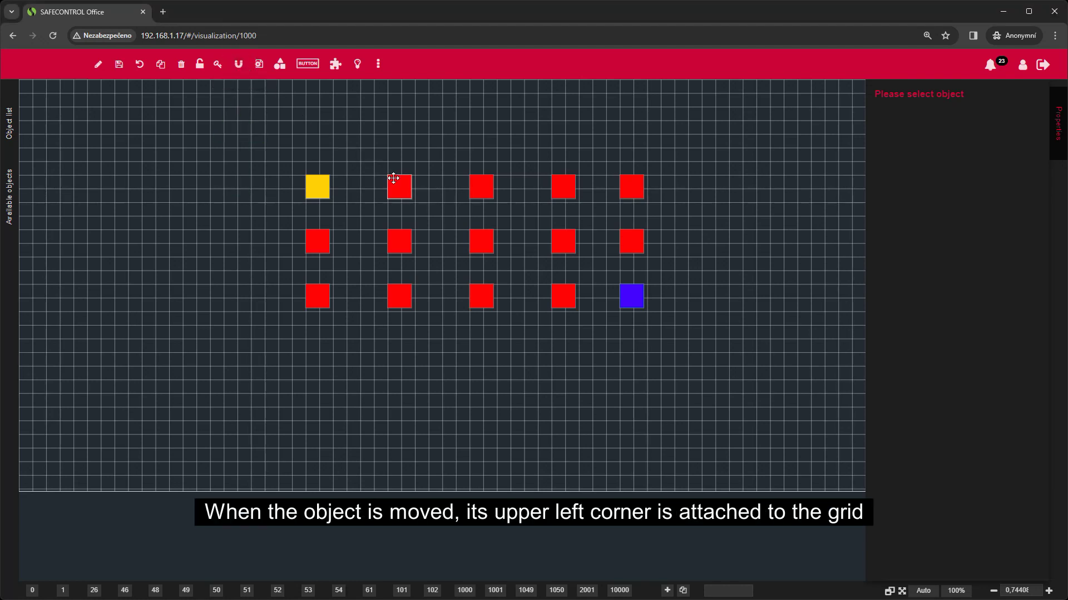
{"action": "mouse_move", "coordinate": [399, 186]}
{"action": "left_mouse_down"}
{"action": "mouse_move", "coordinate": [379, 151]}
{"action": "mouse_move", "coordinate": [435, 124]}
{"action": "mouse_move", "coordinate": [365, 134]}
{"action": "mouse_move", "coordinate": [439, 147]}
{"action": "mouse_move", "coordinate": [404, 113]}
{"action": "mouse_move", "coordinate": [405, 180]}
{"action": "left_mouse_up"}
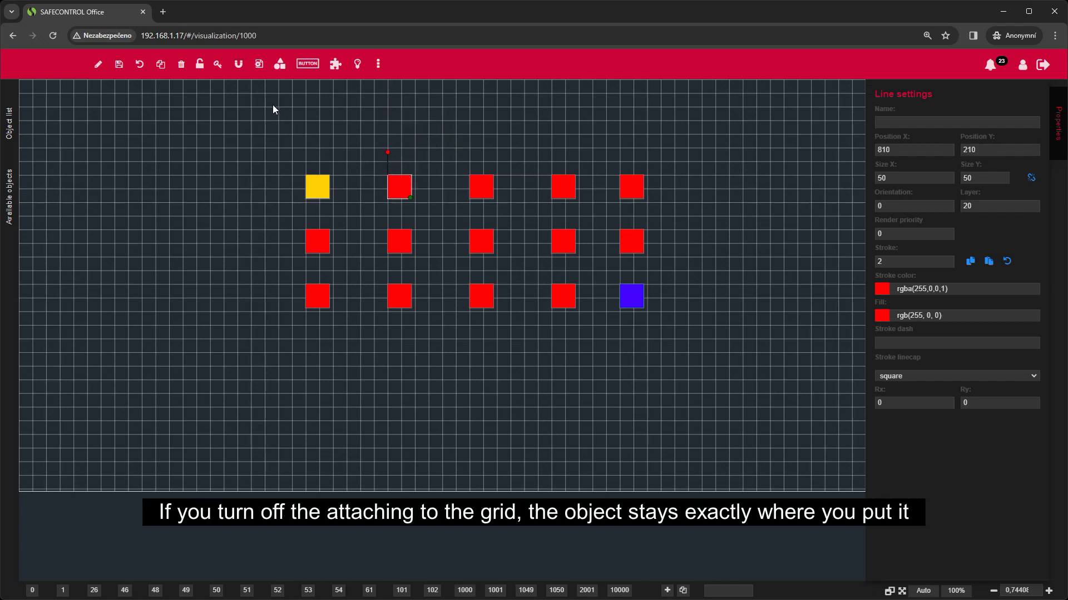
Turn off attaching to the grid and move the second square of the top row up to X 780, Y 120
{"action": "left_click", "coordinate": [238, 64]}
{"action": "left_click_drag", "start_coordinate": [397, 186], "coordinate": [394, 142]}
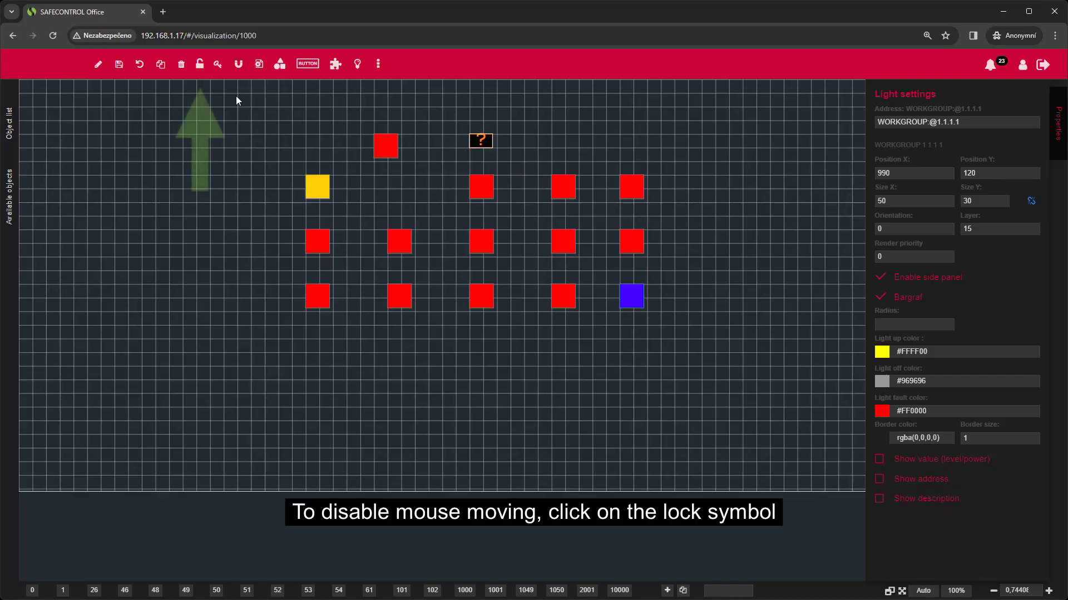
Disable moving objects with the mouse and select, one at a time, the raised red square, the red square below the light, and the light
{"action": "left_click", "coordinate": [199, 66]}
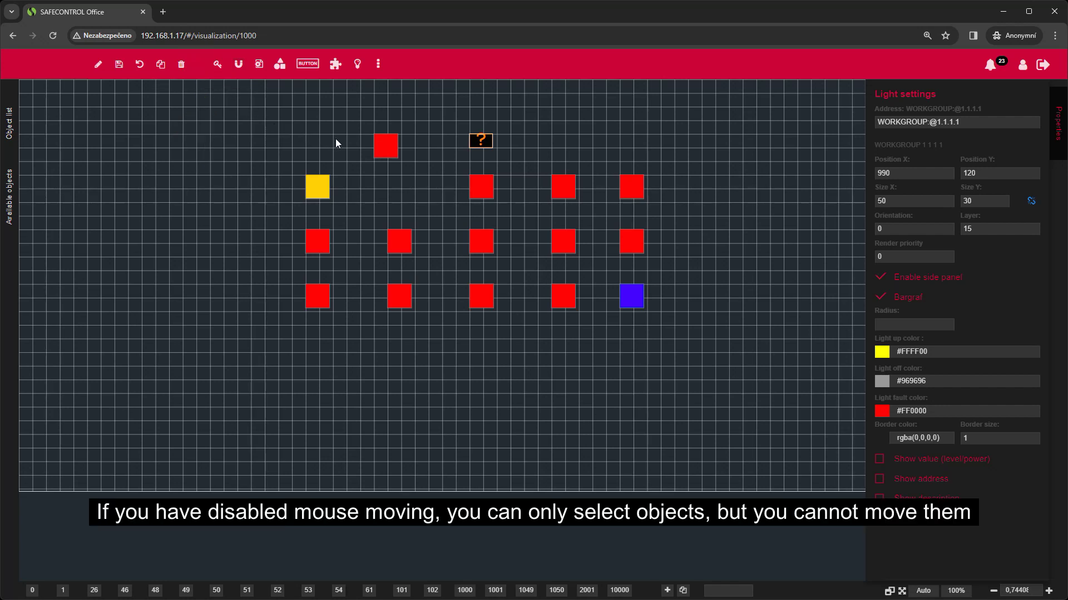
{"action": "left_click", "coordinate": [386, 154]}
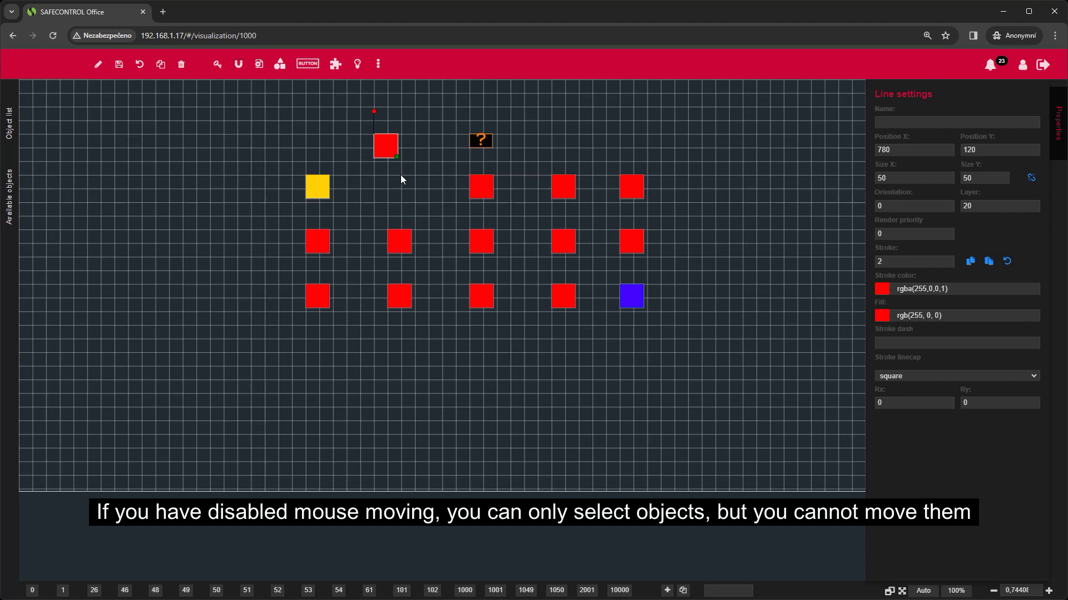
{"action": "left_click", "coordinate": [481, 188]}
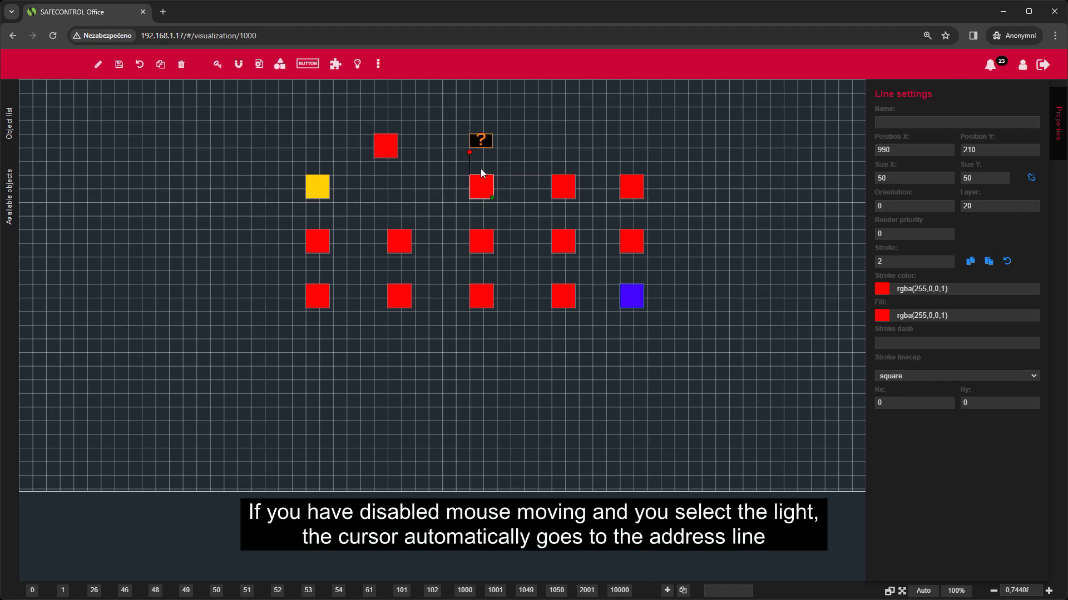
{"action": "left_click", "coordinate": [477, 141]}
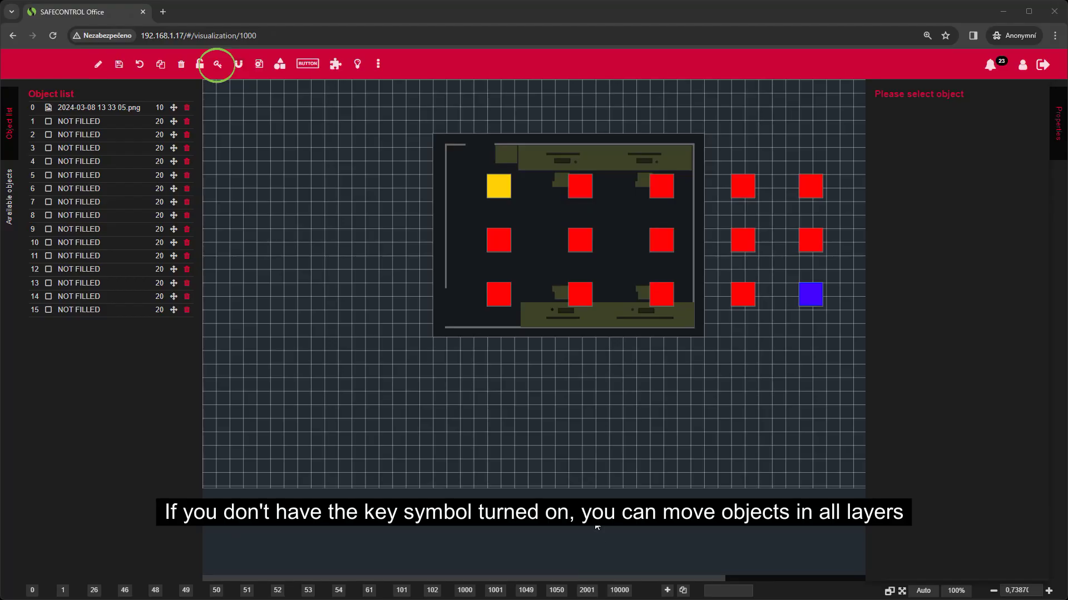
Move the background image behind the squares down to Y 150
{"action": "mouse_move", "coordinate": [575, 295]}
{"action": "left_mouse_down"}
{"action": "mouse_move", "coordinate": [572, 314]}
{"action": "mouse_move", "coordinate": [573, 298]}
{"action": "mouse_move", "coordinate": [546, 312]}
{"action": "mouse_move", "coordinate": [543, 329]}
{"action": "mouse_move", "coordinate": [562, 308]}
{"action": "left_mouse_up"}
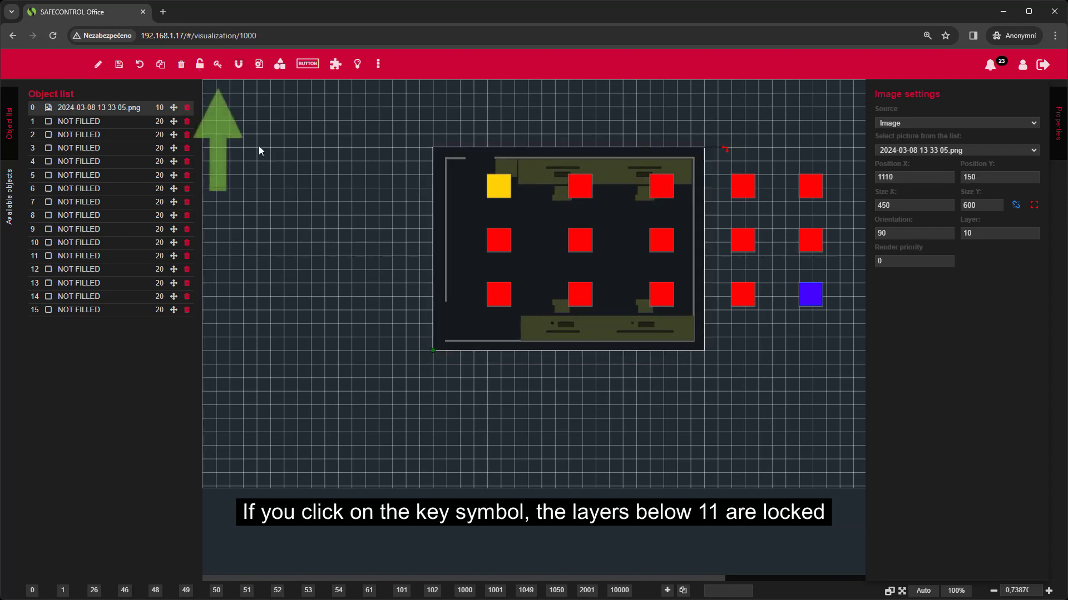
Lock the layers below 11 and select the first red square of the bottom row, on layer 20
{"action": "left_click", "coordinate": [218, 65]}
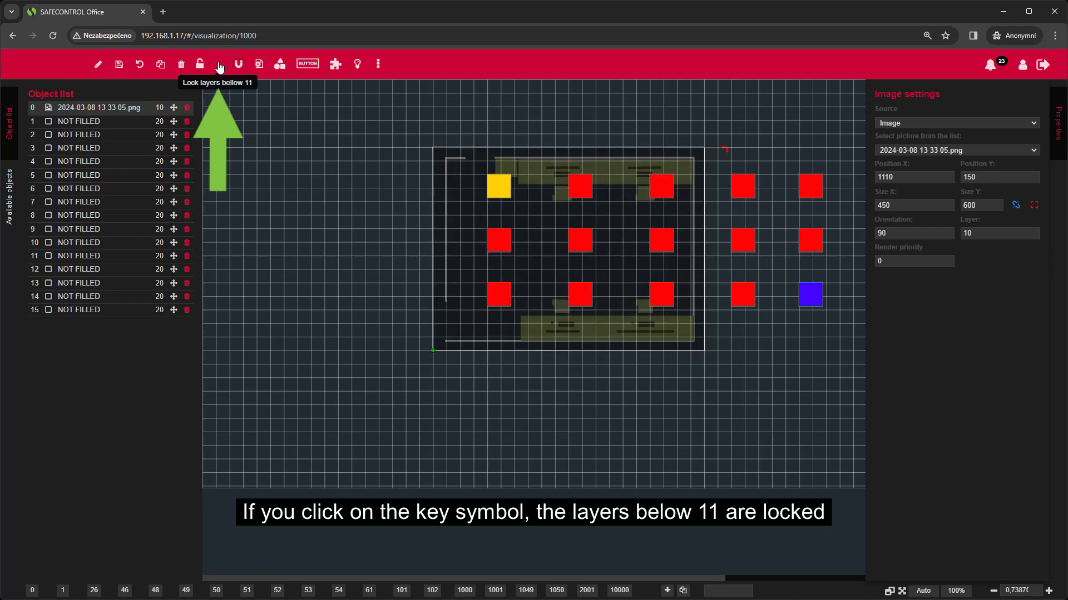
{"action": "mouse_move", "coordinate": [486, 300]}
{"action": "left_mouse_down"}
{"action": "mouse_move", "coordinate": [485, 312]}
{"action": "mouse_move", "coordinate": [496, 304]}
{"action": "left_mouse_up"}
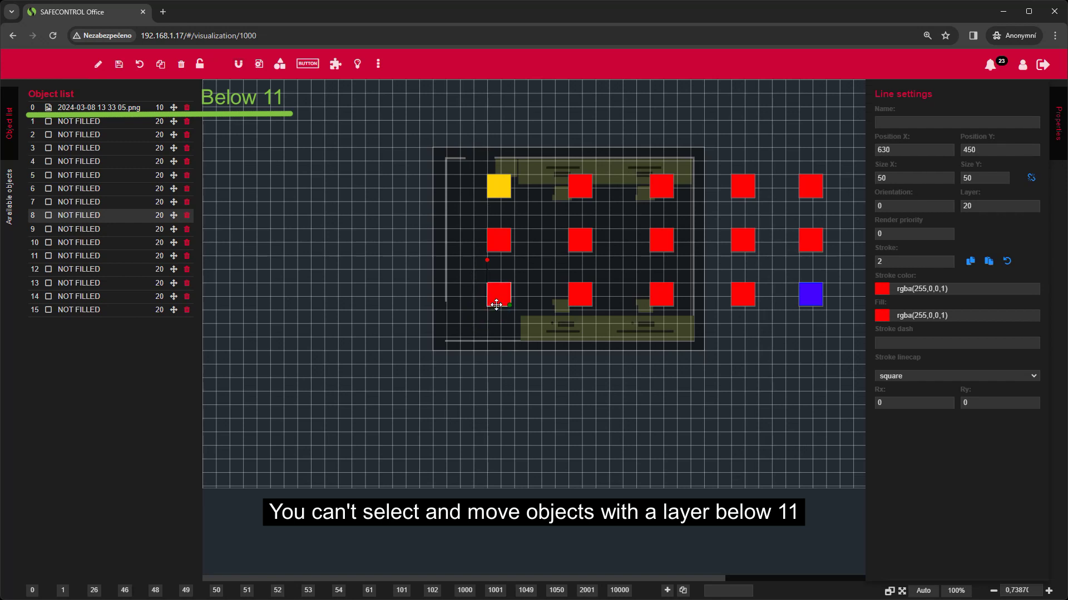